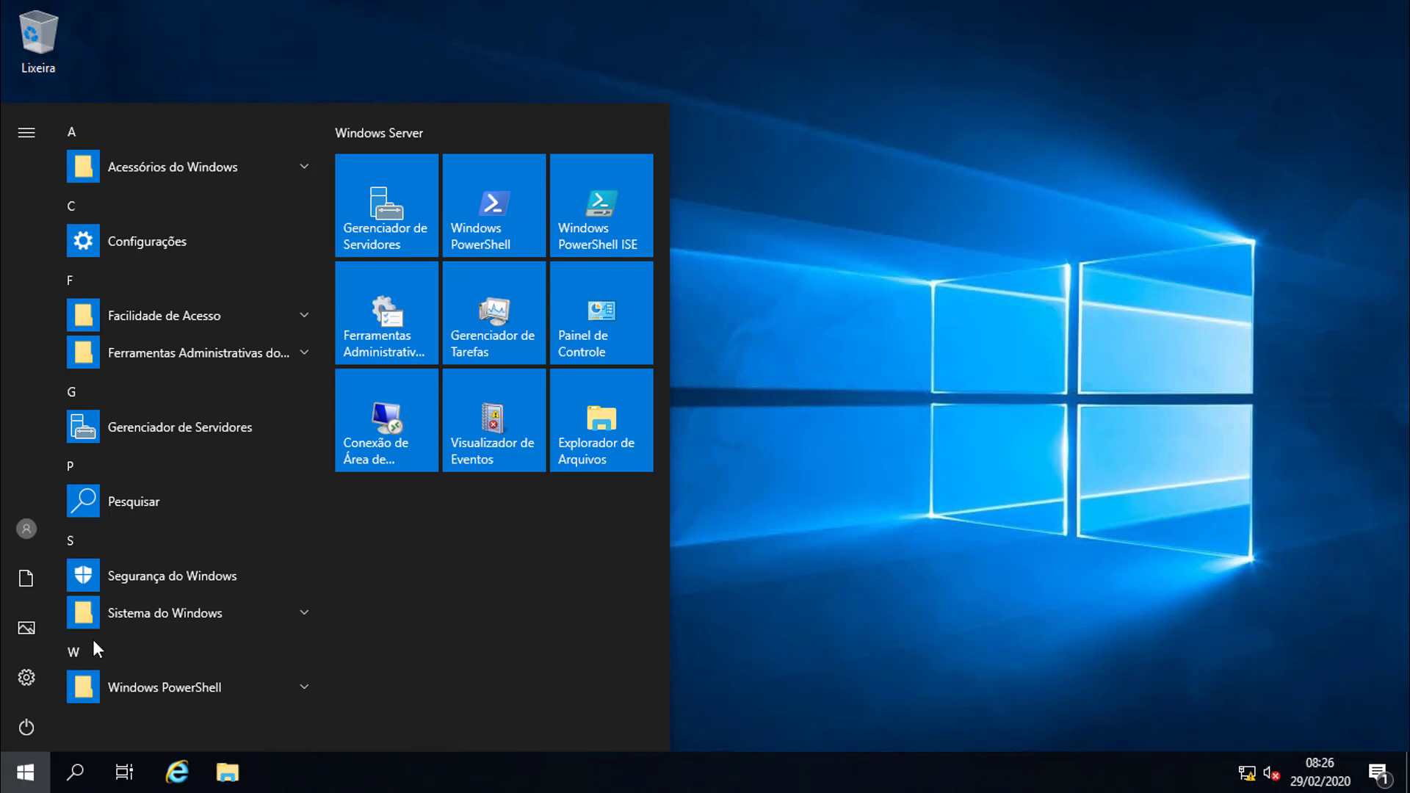
- Open Usuários e Computadores do Active Directory from the Windows administrative tools
{"action": "left_click", "coordinate": [391, 316]}
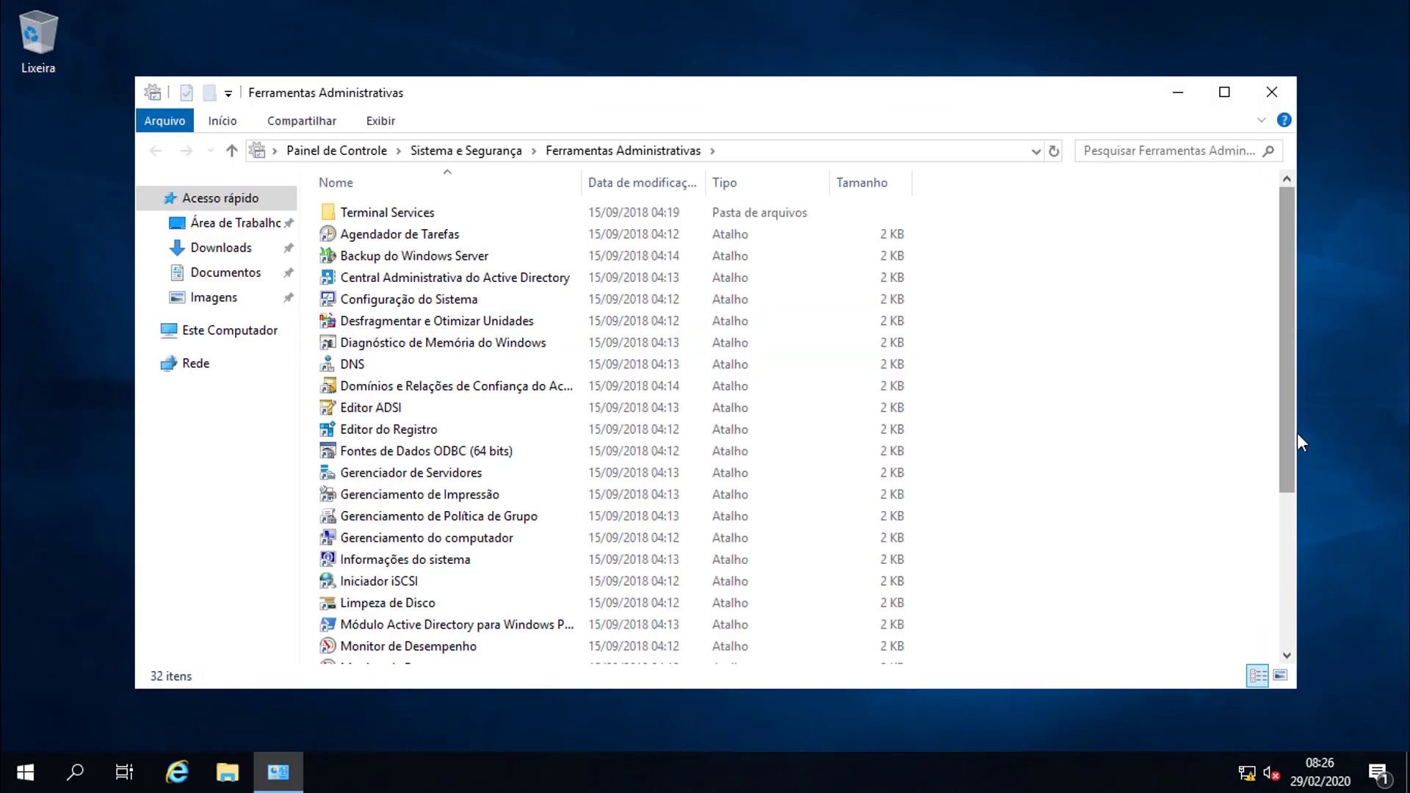
{"action": "left_click_drag", "start_coordinate": [1288, 307], "coordinate": [1288, 457]}
{"action": "left_click", "coordinate": [500, 610]}
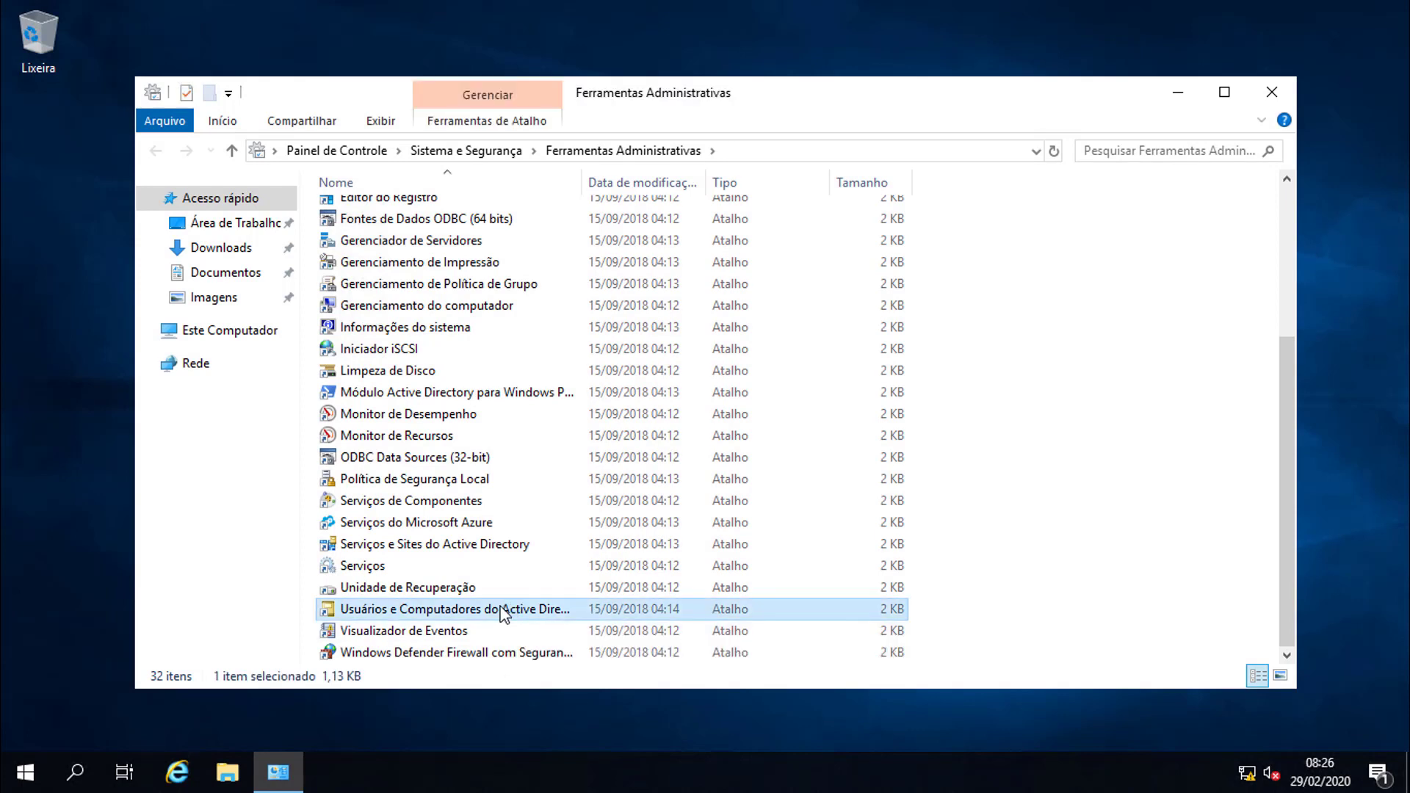
{"action": "double_click", "coordinate": [502, 610]}
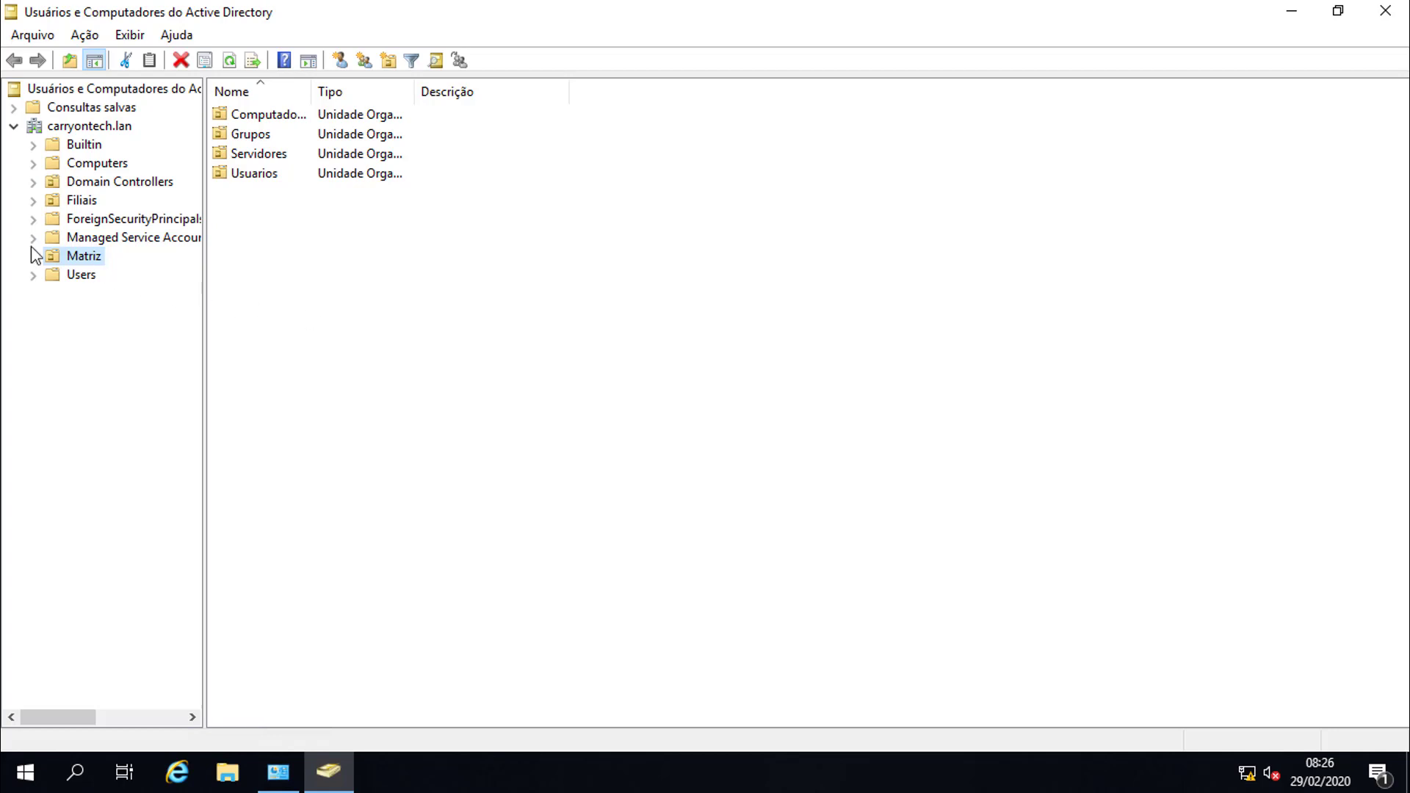
- Start a new group in the Grupos organizational unit under Matriz and name it administrativo
{"action": "left_click", "coordinate": [72, 259]}
{"action": "left_click", "coordinate": [245, 137]}
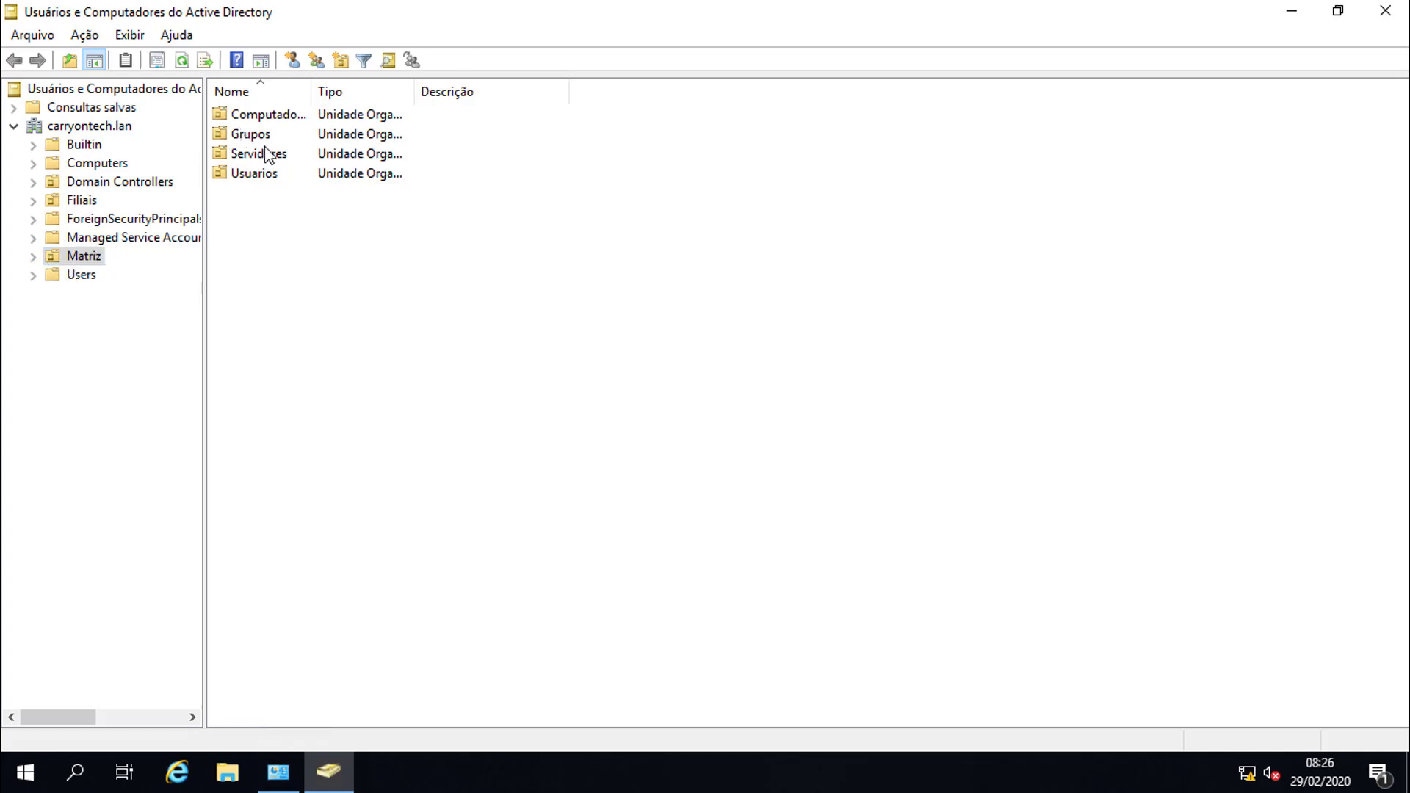
{"action": "double_click", "coordinate": [240, 139]}
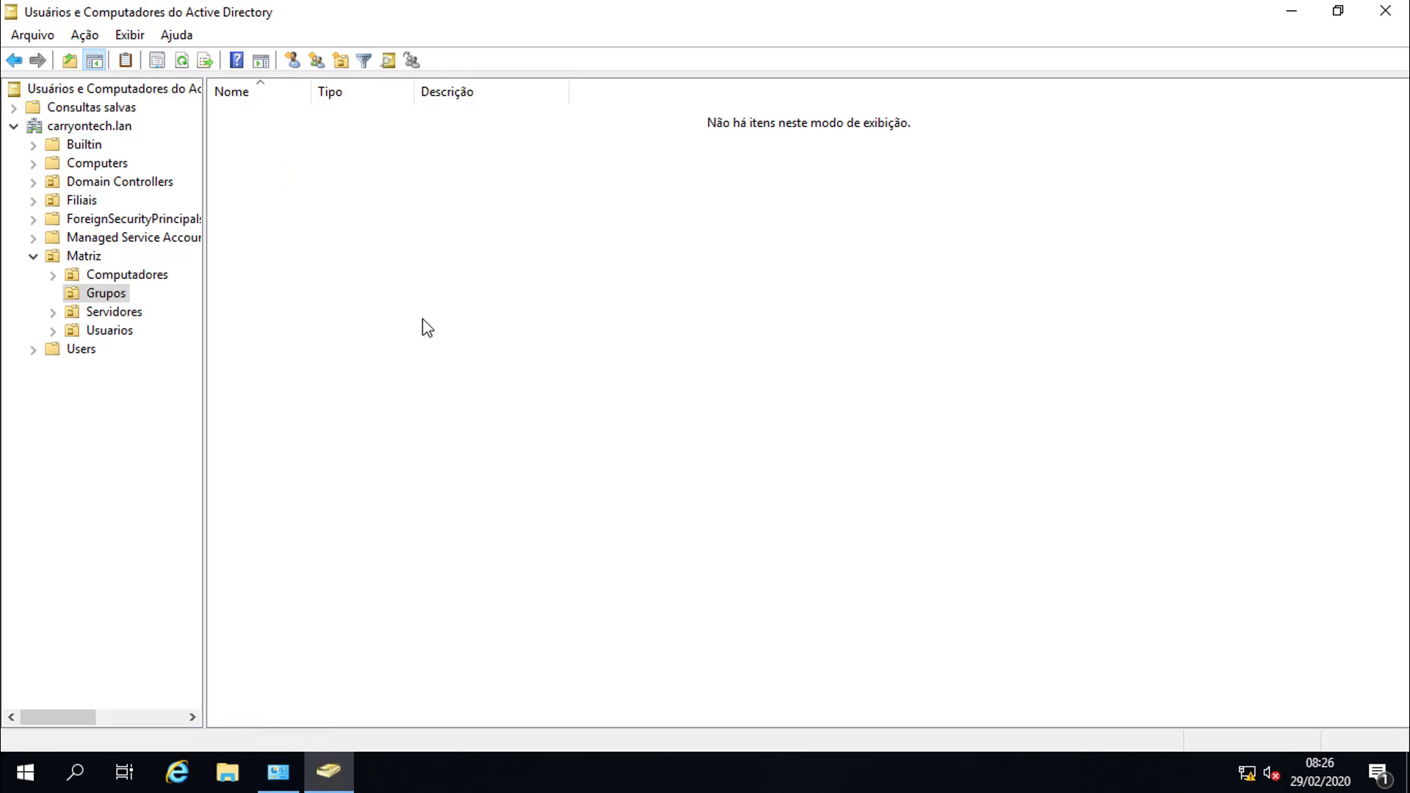
{"action": "right_click", "coordinate": [321, 269]}
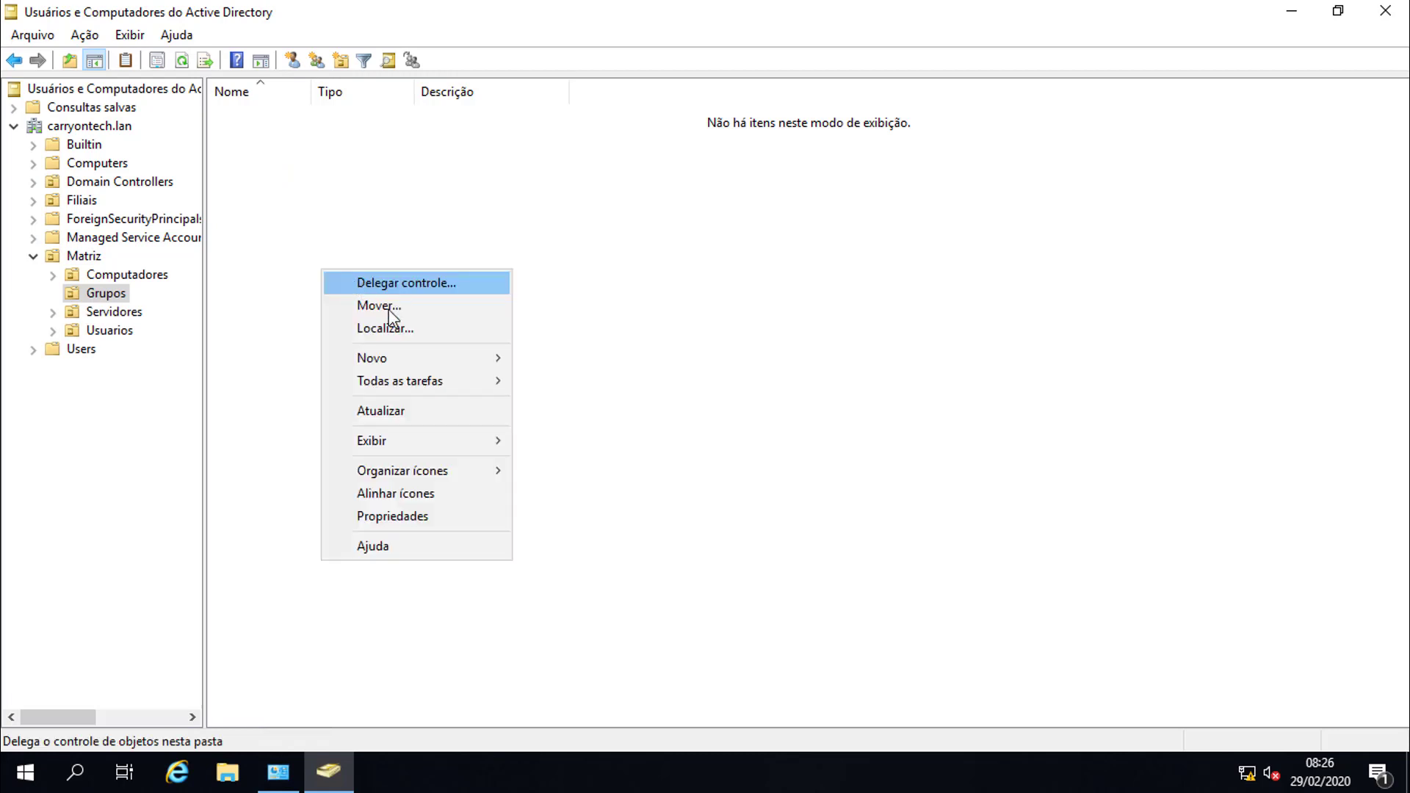
{"action": "mouse_move", "coordinate": [473, 367]}
{"action": "left_click", "coordinate": [557, 403]}
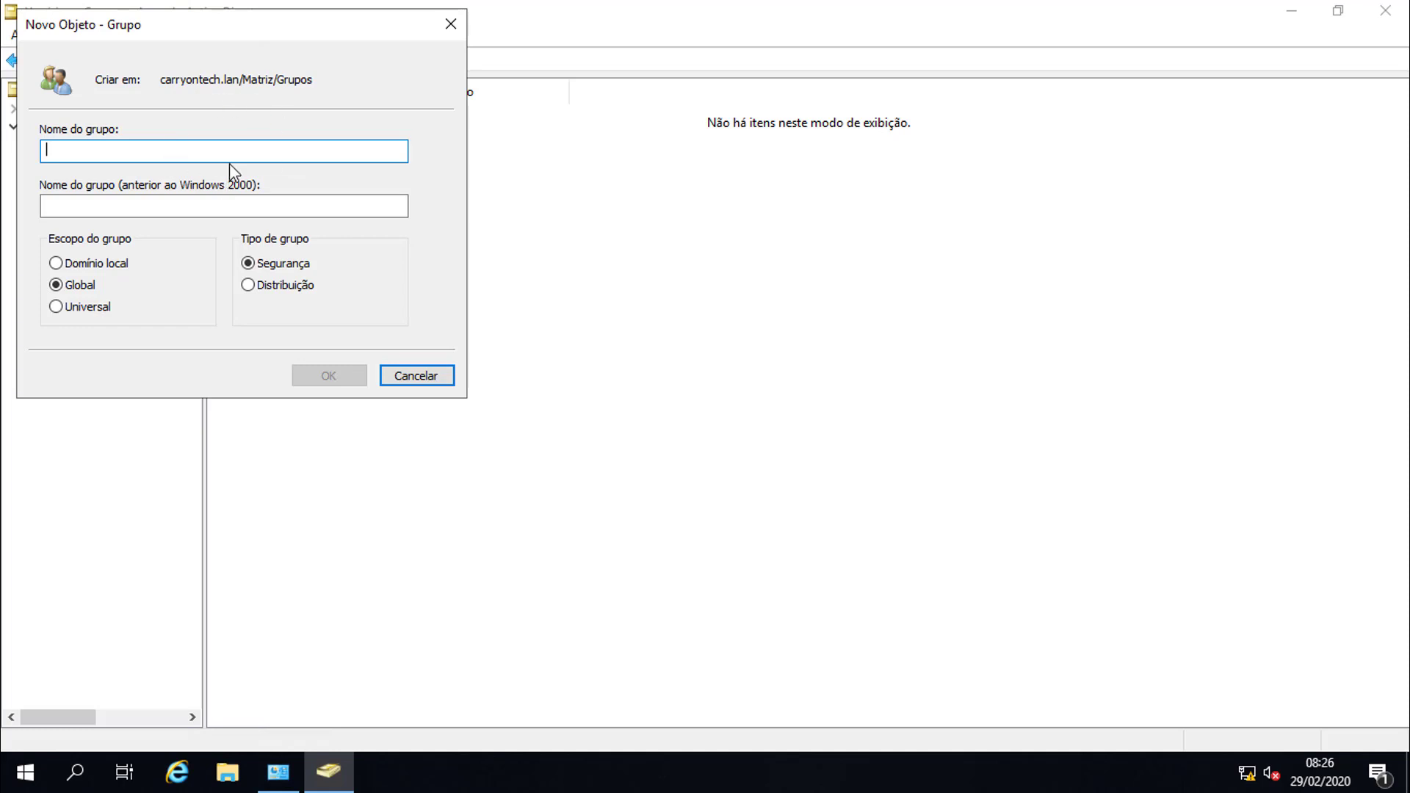
{"action": "type", "text": "a"}
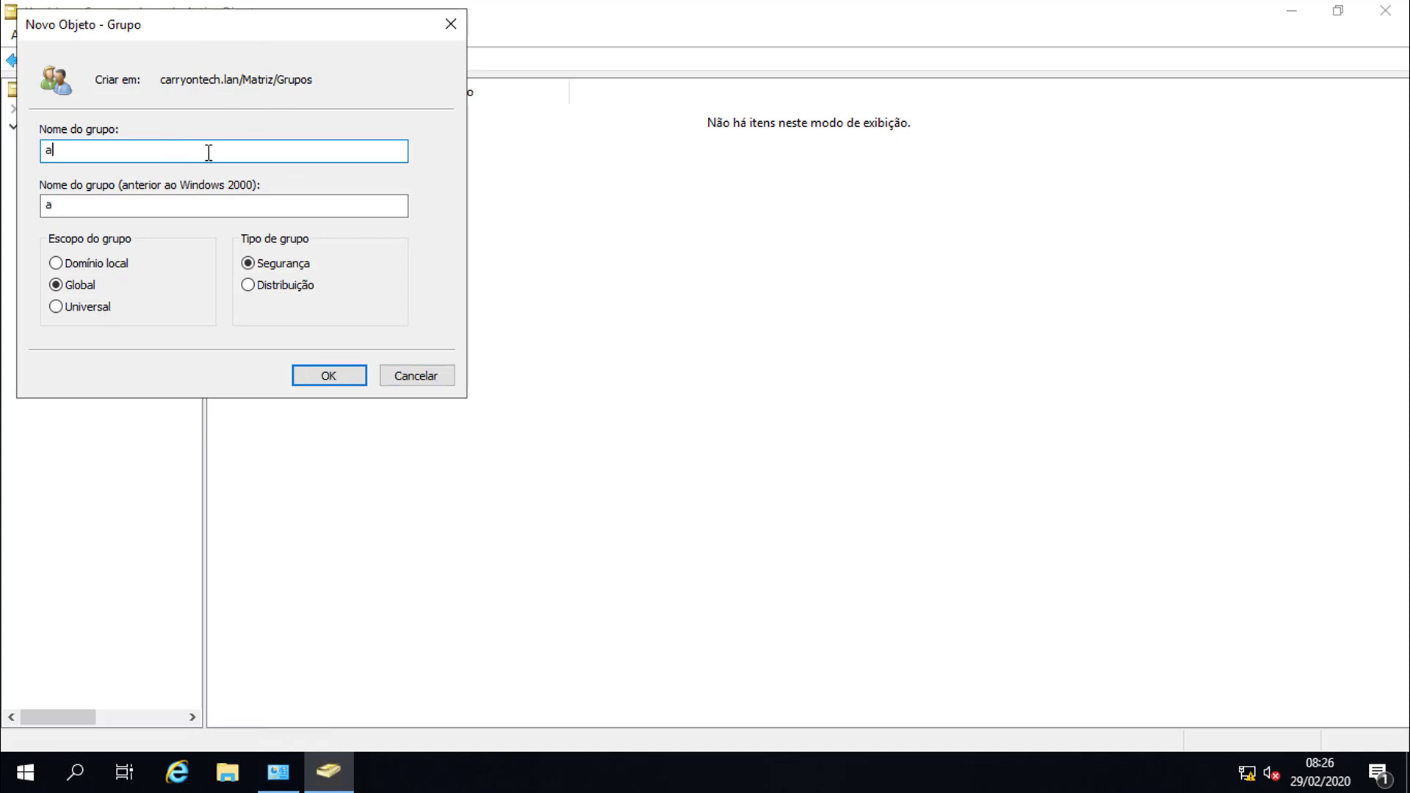
{"action": "type", "text": "dministrativo"}
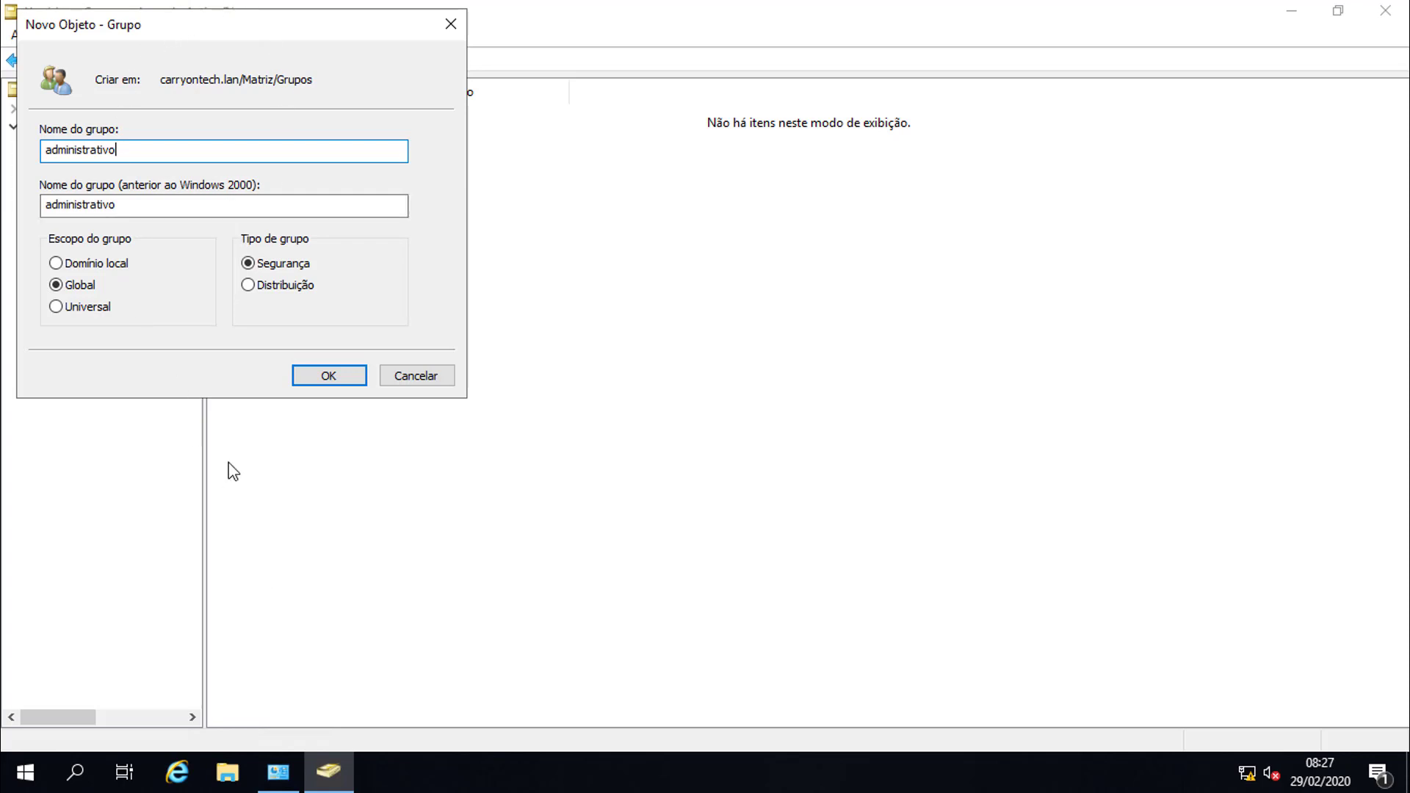
- Switch to File Explorer and open the properties of the Público folder in C:\Usuários
{"action": "left_click", "coordinate": [228, 771]}
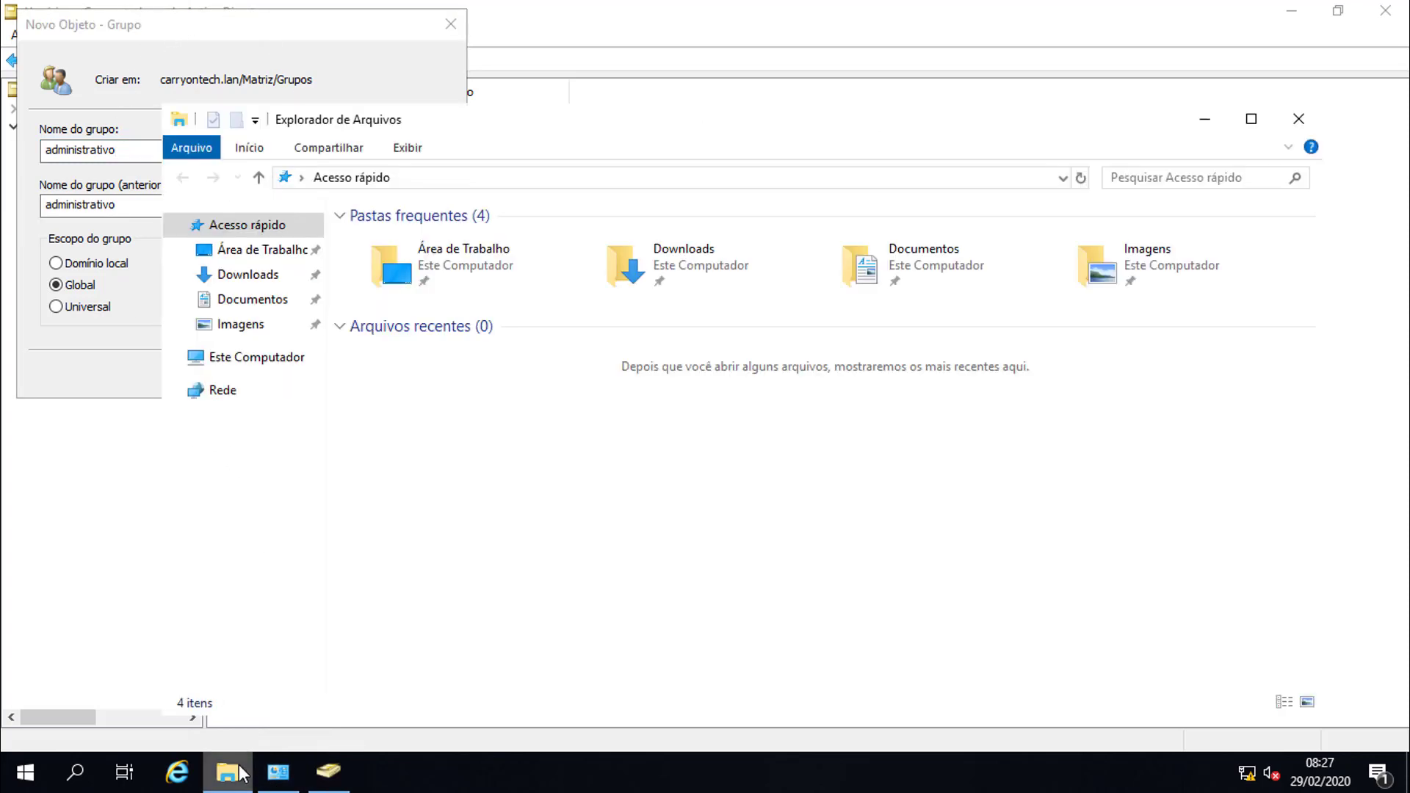
{"action": "left_click", "coordinate": [268, 359]}
{"action": "double_click", "coordinate": [469, 451]}
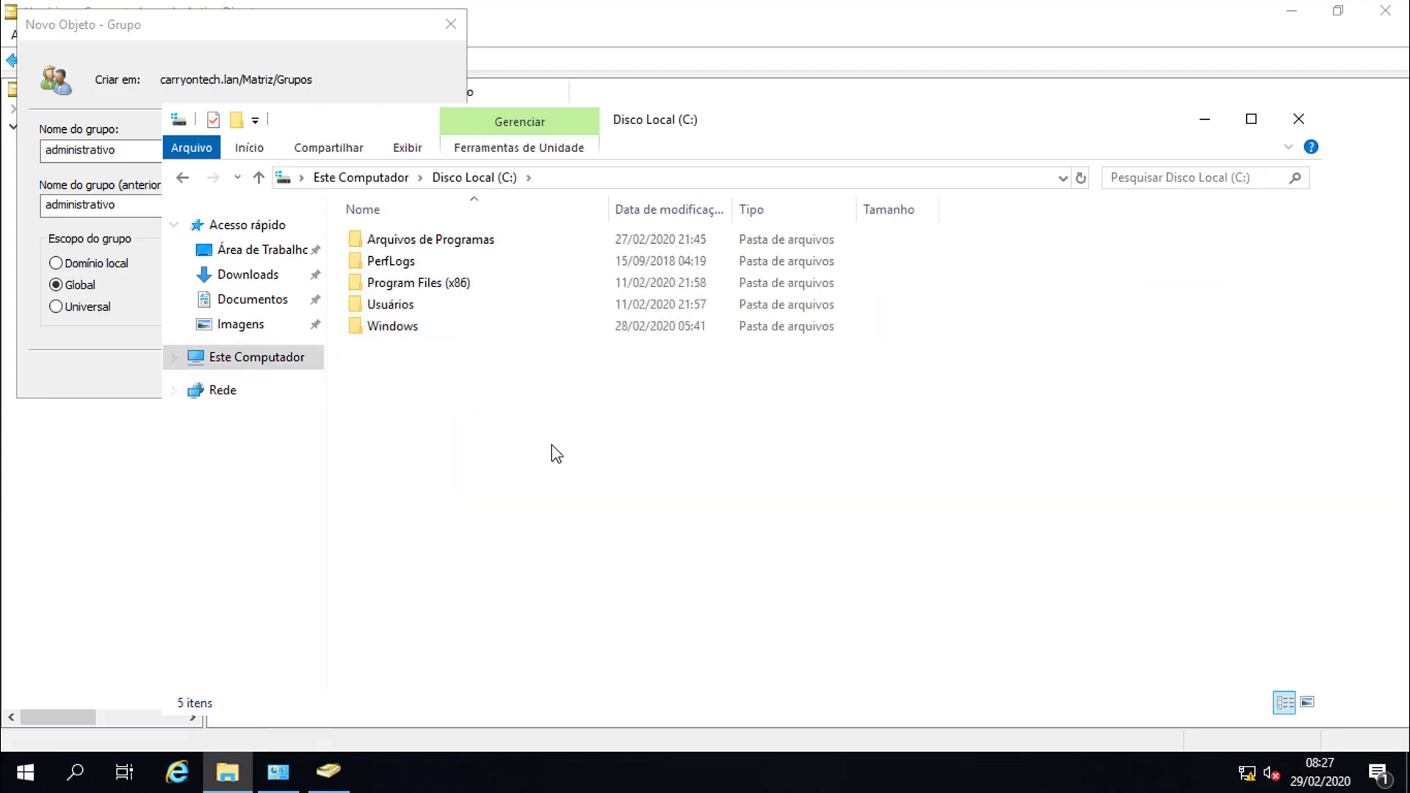
{"action": "double_click", "coordinate": [491, 309]}
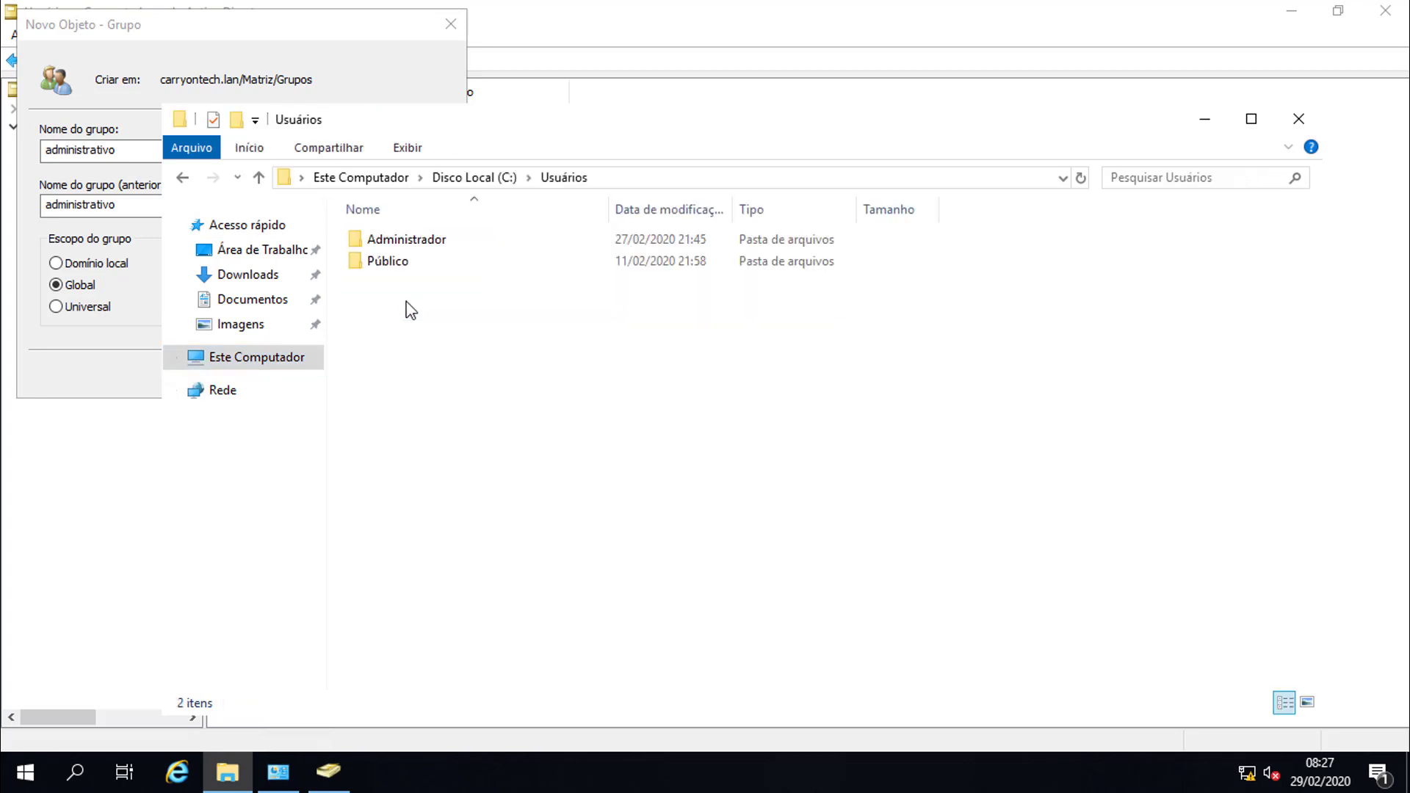
{"action": "right_click", "coordinate": [384, 262]}
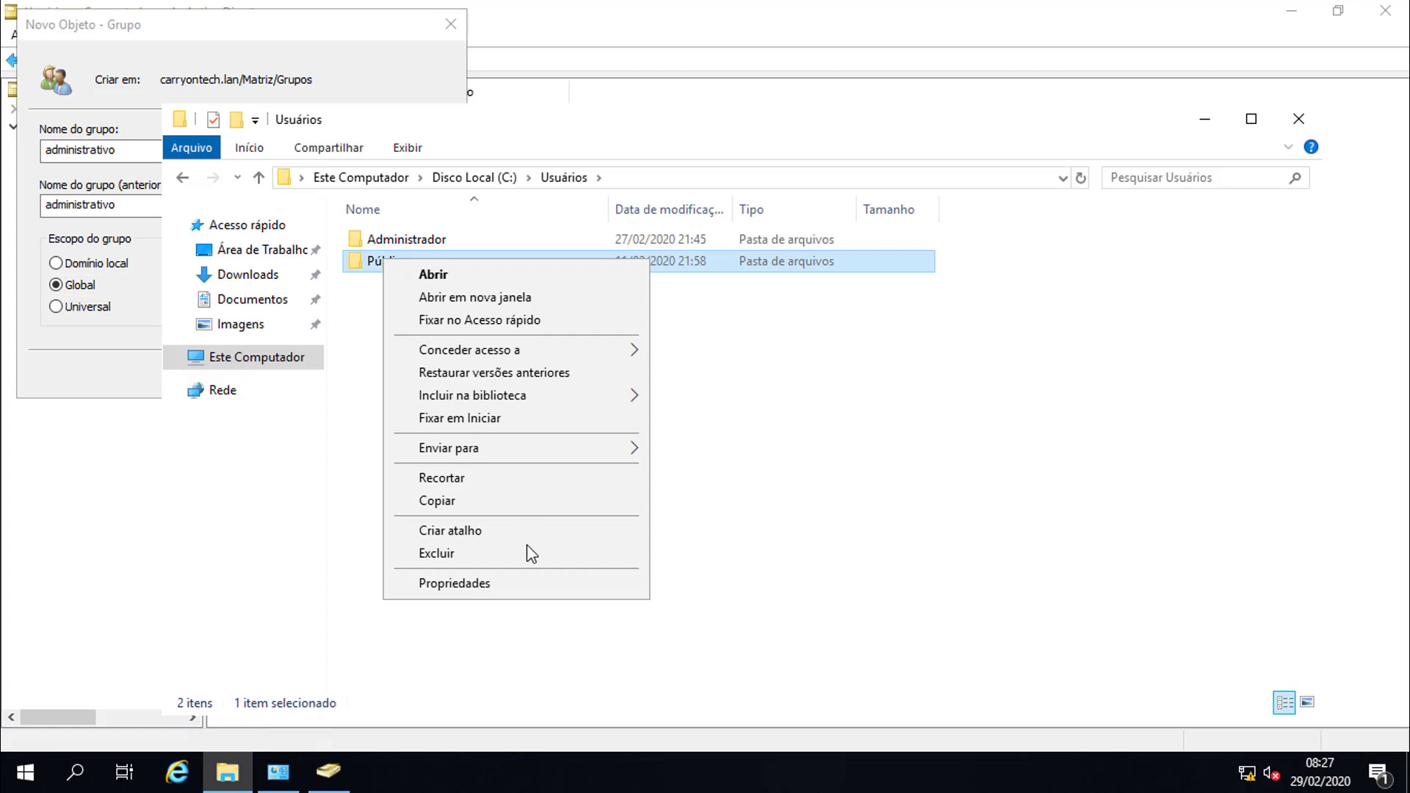
{"action": "left_click", "coordinate": [493, 587]}
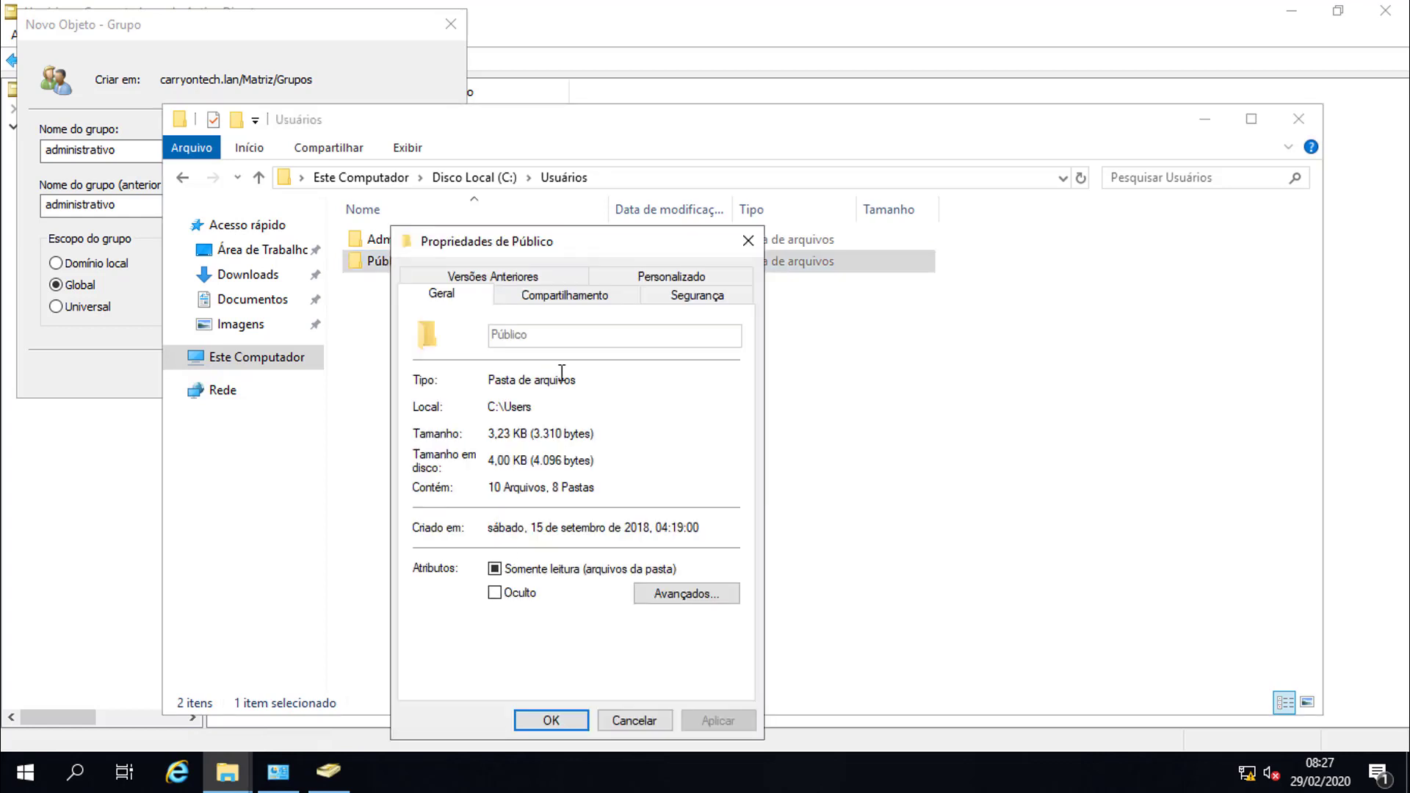
- Start adding an entry to the Público folder's security permissions, with carryontech.lan as the search location
{"action": "left_click", "coordinate": [698, 296]}
{"action": "left_click", "coordinate": [716, 471]}
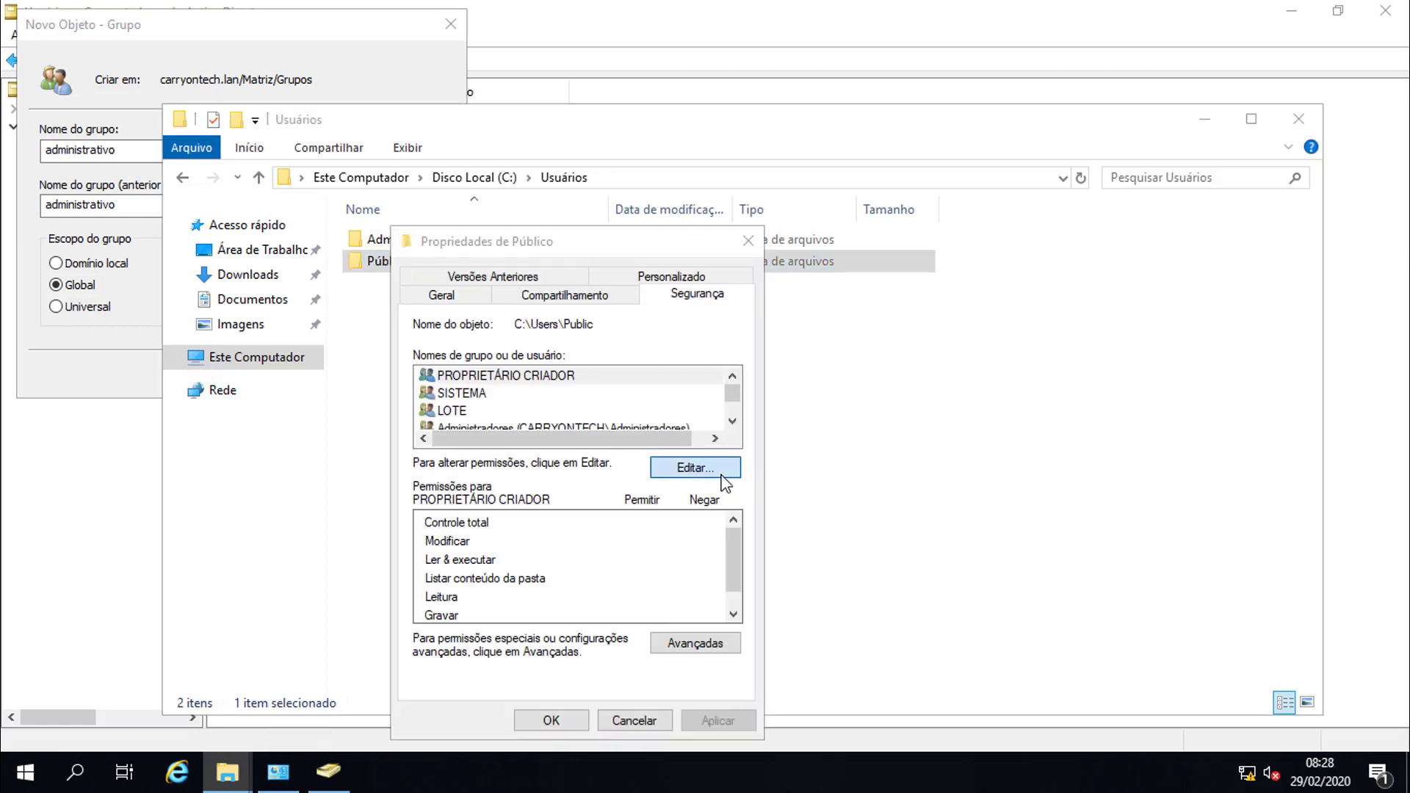
{"action": "left_click", "coordinate": [674, 527]}
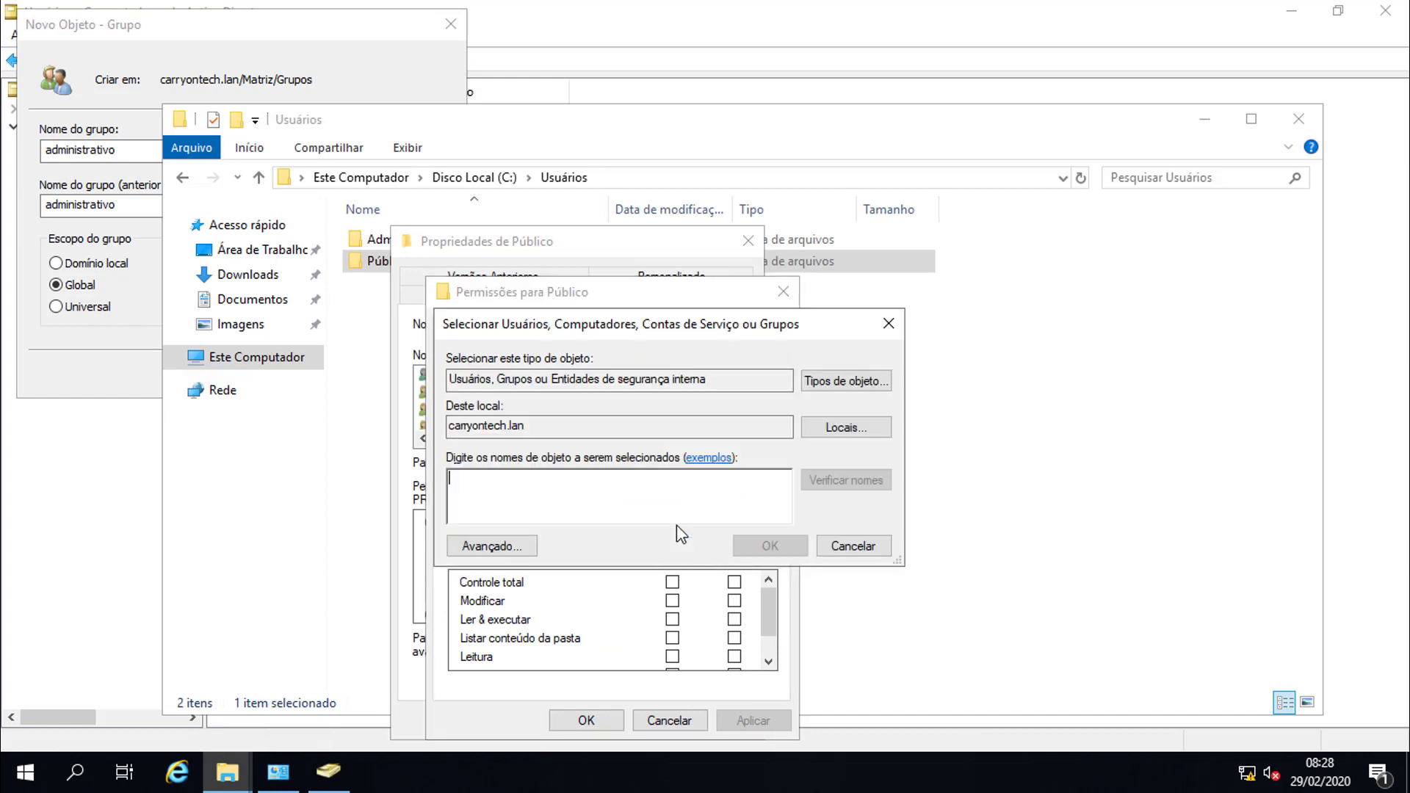
{"action": "left_click", "coordinate": [852, 427]}
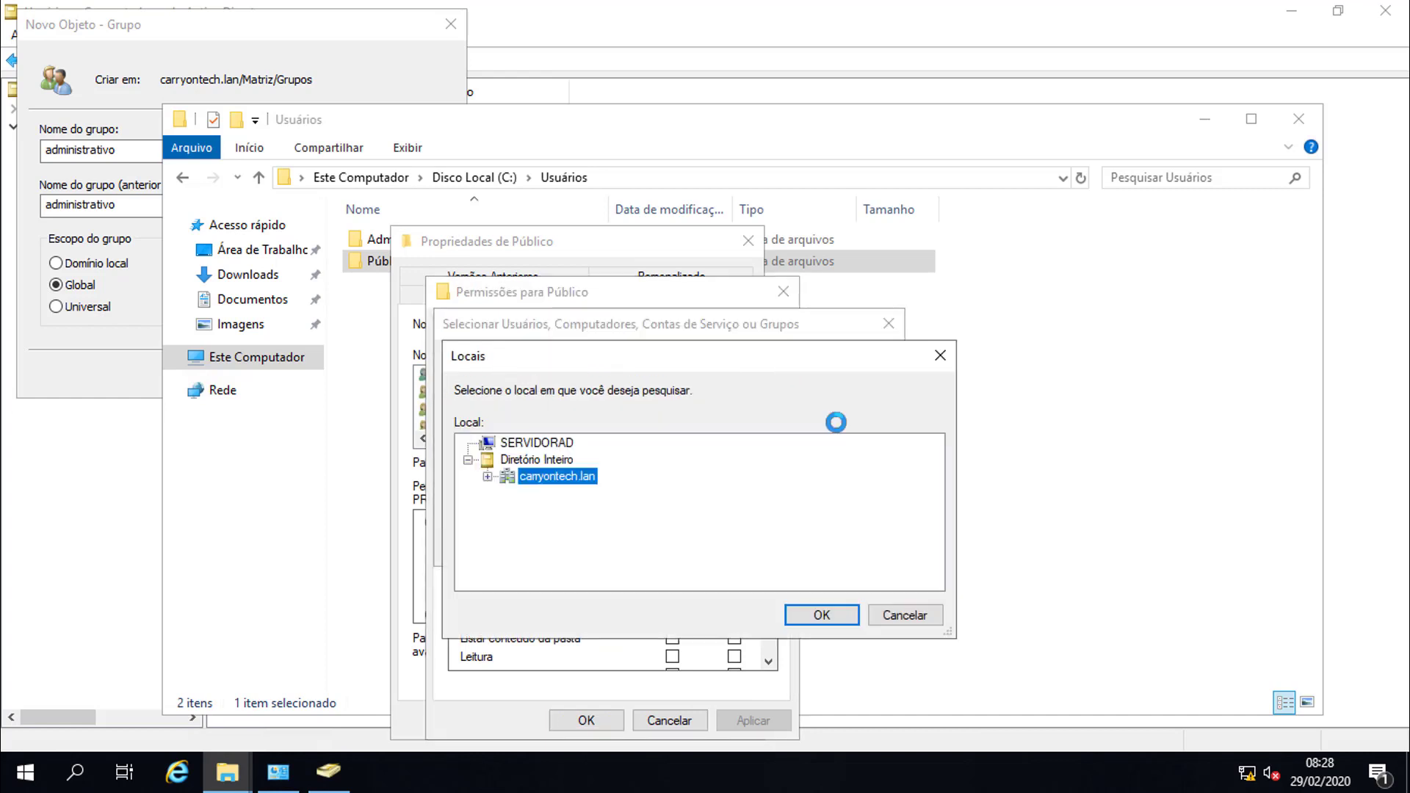
{"action": "left_click", "coordinate": [834, 613]}
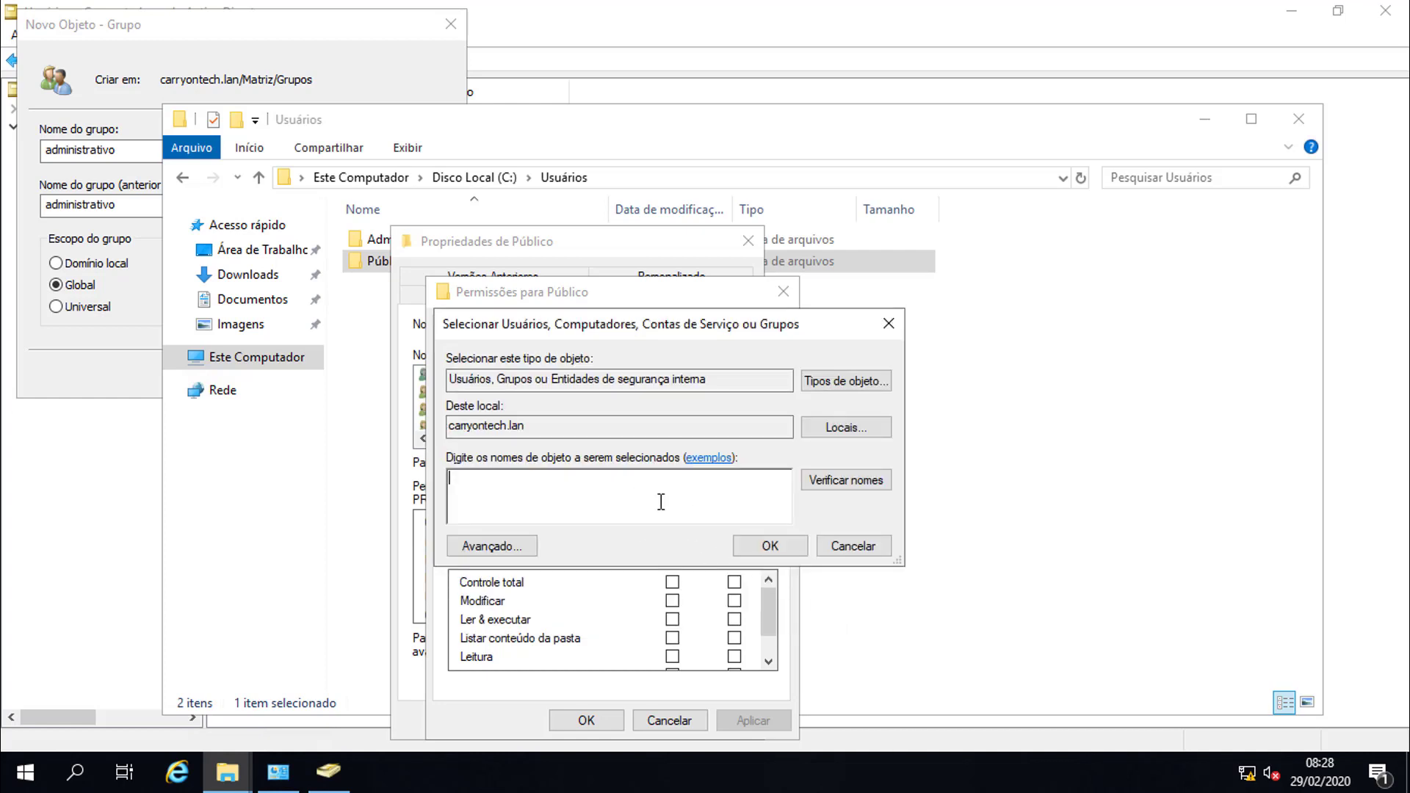
- Return to the pending new group in Active Directory and finish creating administrativo
{"action": "left_click", "coordinate": [132, 345]}
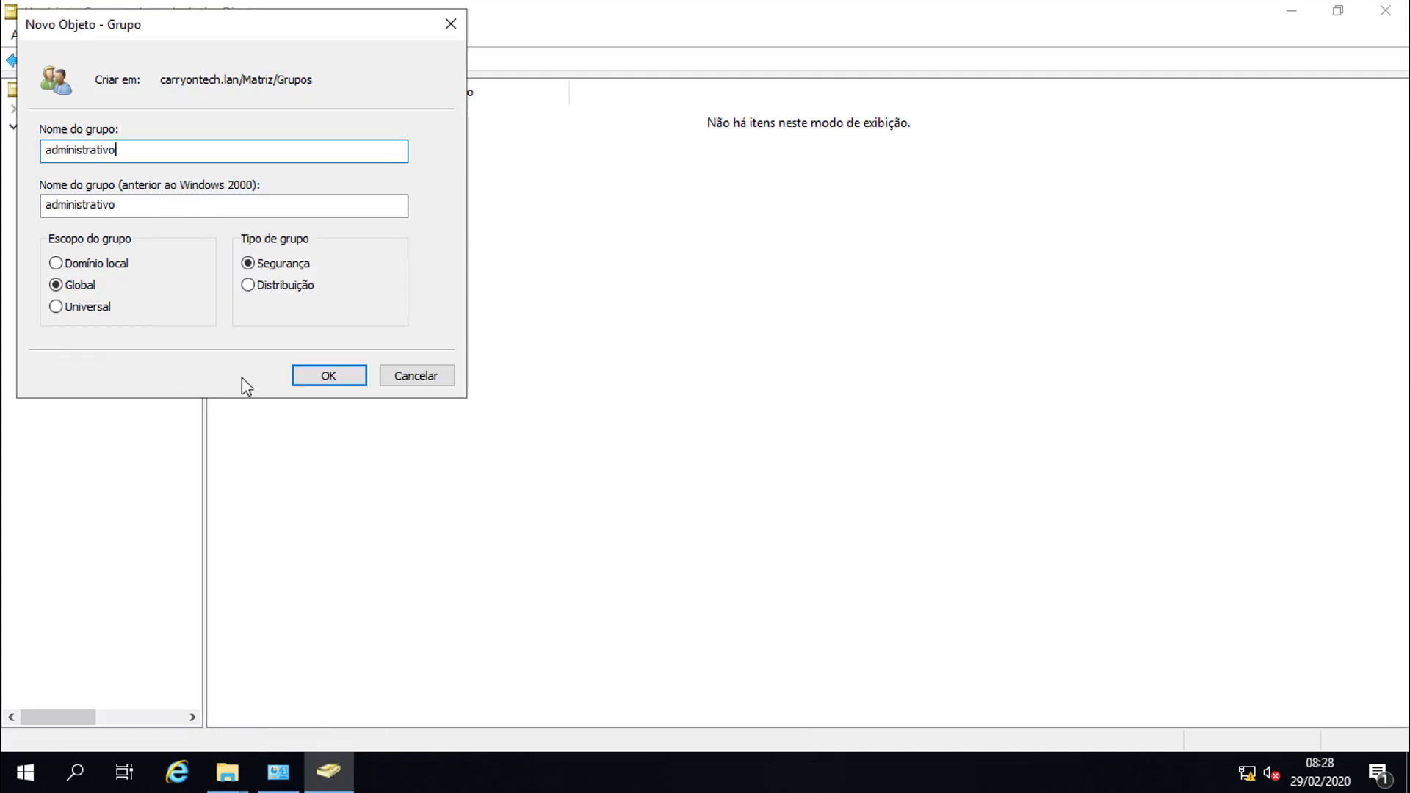
{"action": "left_click", "coordinate": [330, 377]}
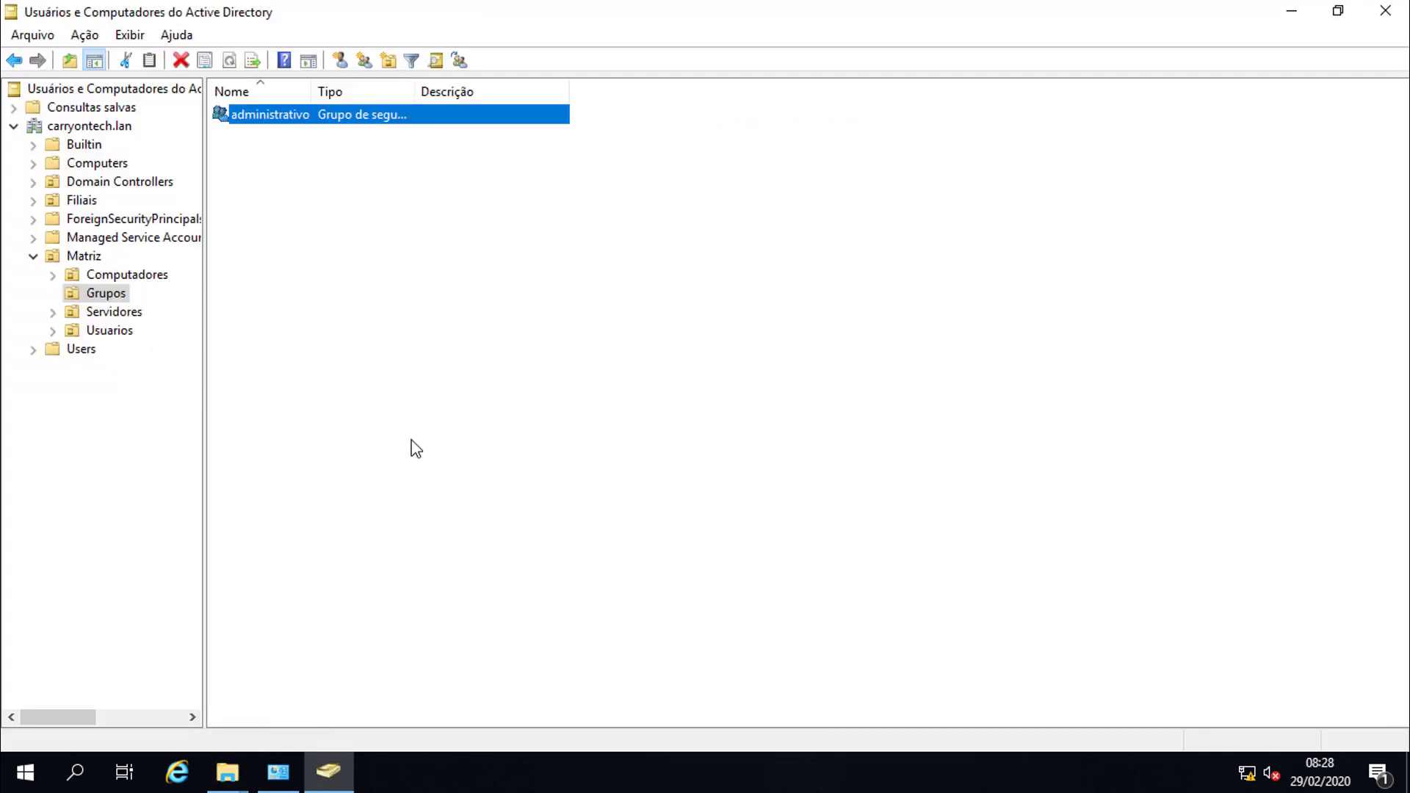
- Go back to the Público folder's permissions and add the administrativo group after verifying its name
{"action": "left_click", "coordinate": [341, 774]}
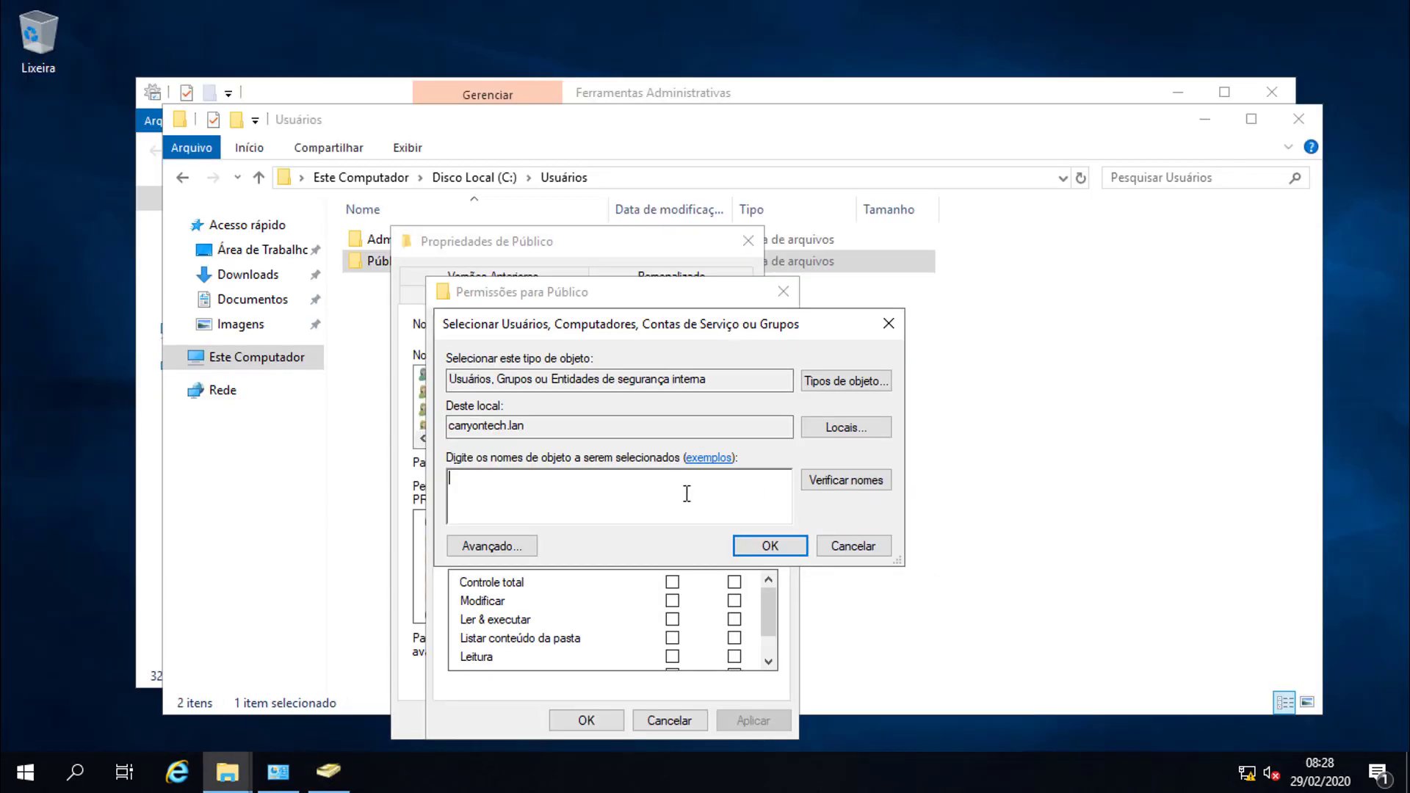
{"action": "type", "text": "administrativo"}
{"action": "left_click", "coordinate": [844, 482]}
{"action": "left_click", "coordinate": [766, 547]}
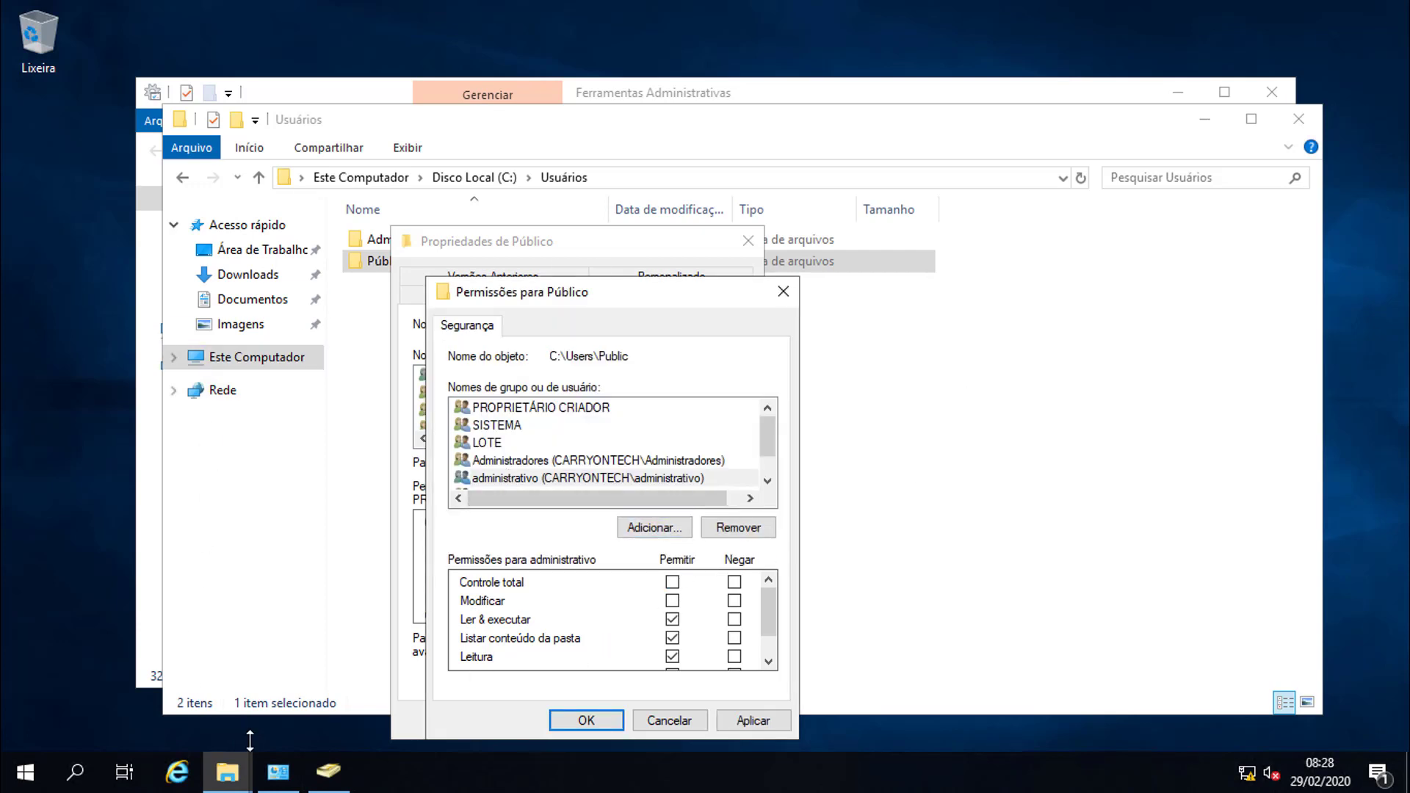
- Switch to Usuários e Computadores do Active Directory and review the administrativo group's member list and general properties
{"action": "left_click", "coordinate": [340, 777]}
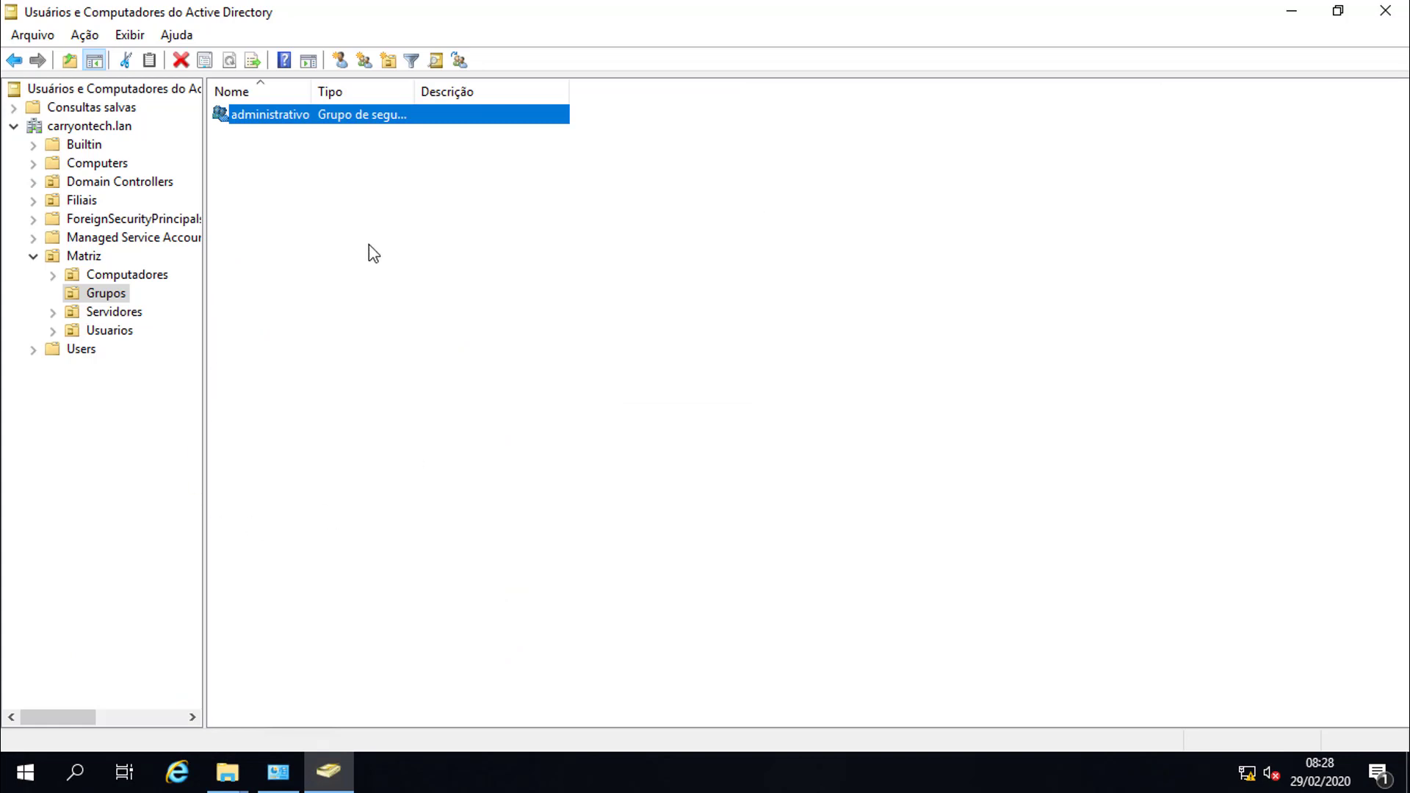
{"action": "right_click", "coordinate": [269, 114]}
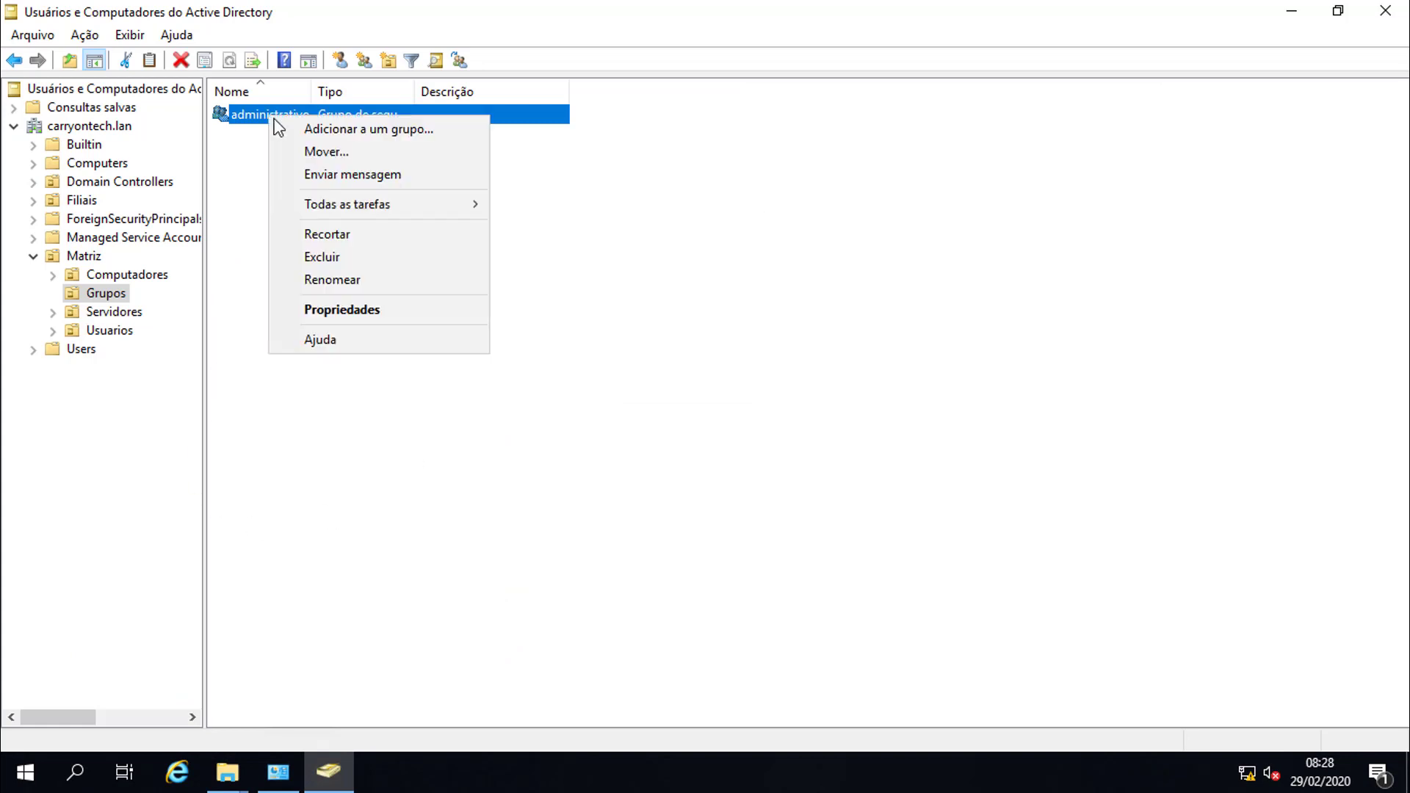
{"action": "left_click", "coordinate": [384, 311]}
{"action": "left_click", "coordinate": [577, 189]}
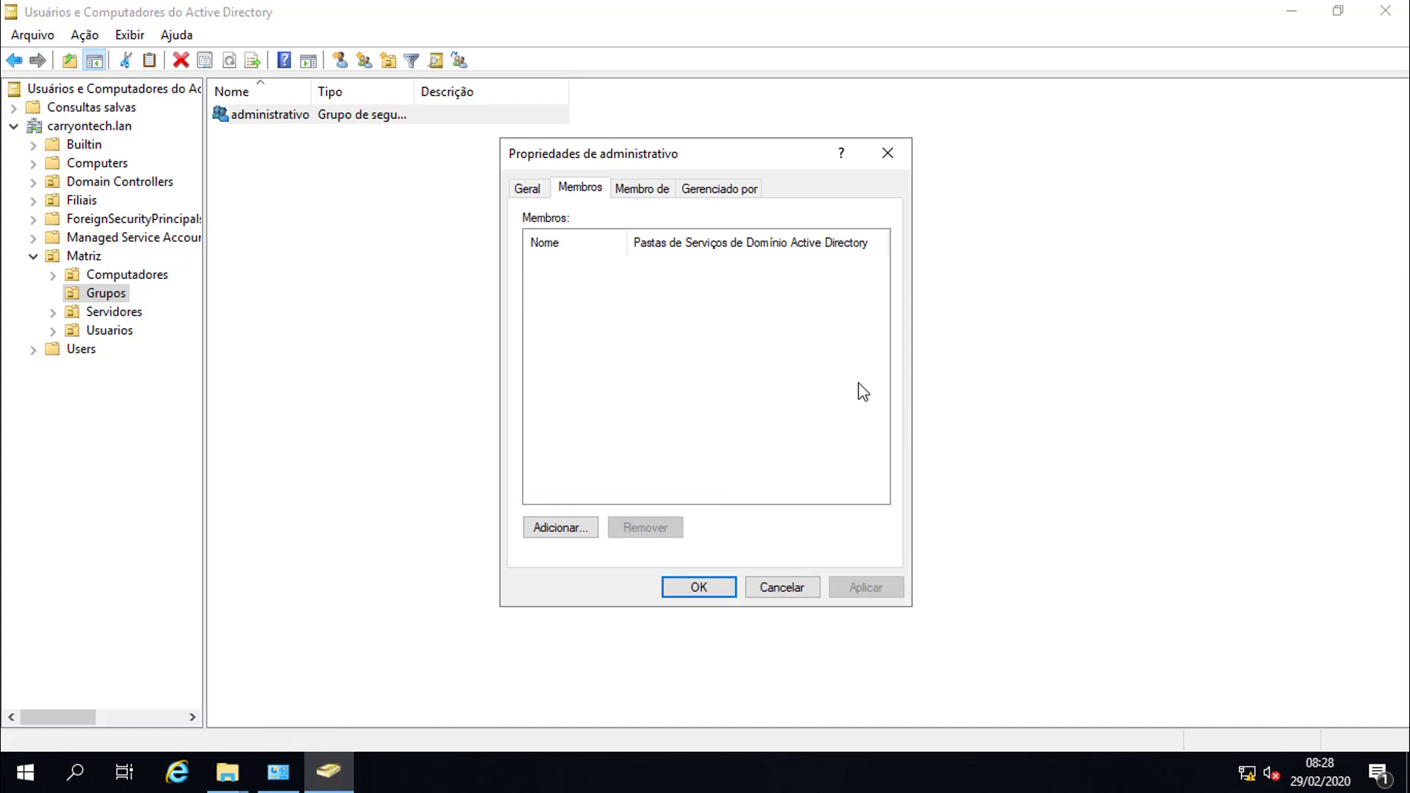
{"action": "left_click", "coordinate": [529, 190]}
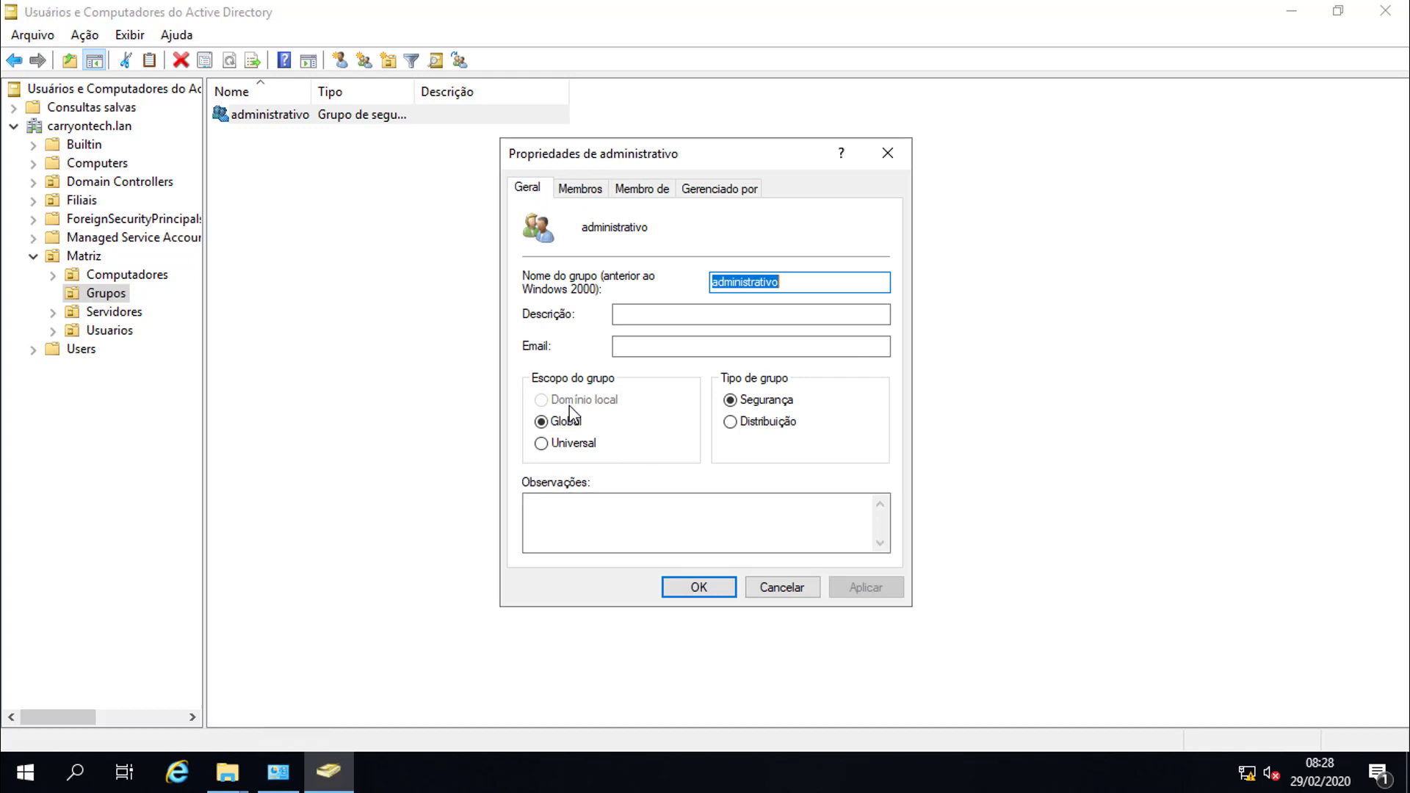
- Try the Universal scope for the administrativo group and close its properties without saving
{"action": "left_click", "coordinate": [565, 443]}
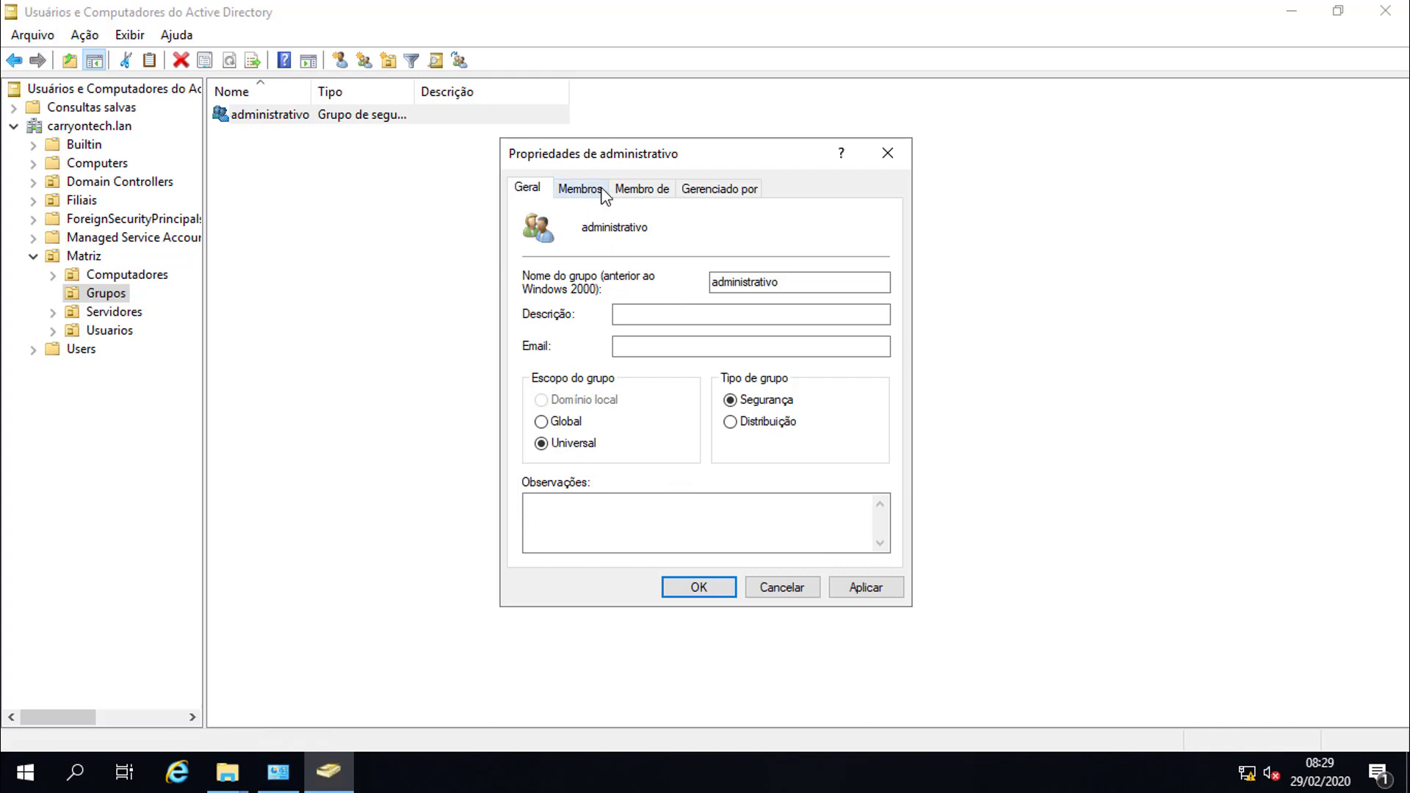
{"action": "left_click", "coordinate": [888, 153]}
{"action": "left_click", "coordinate": [315, 173]}
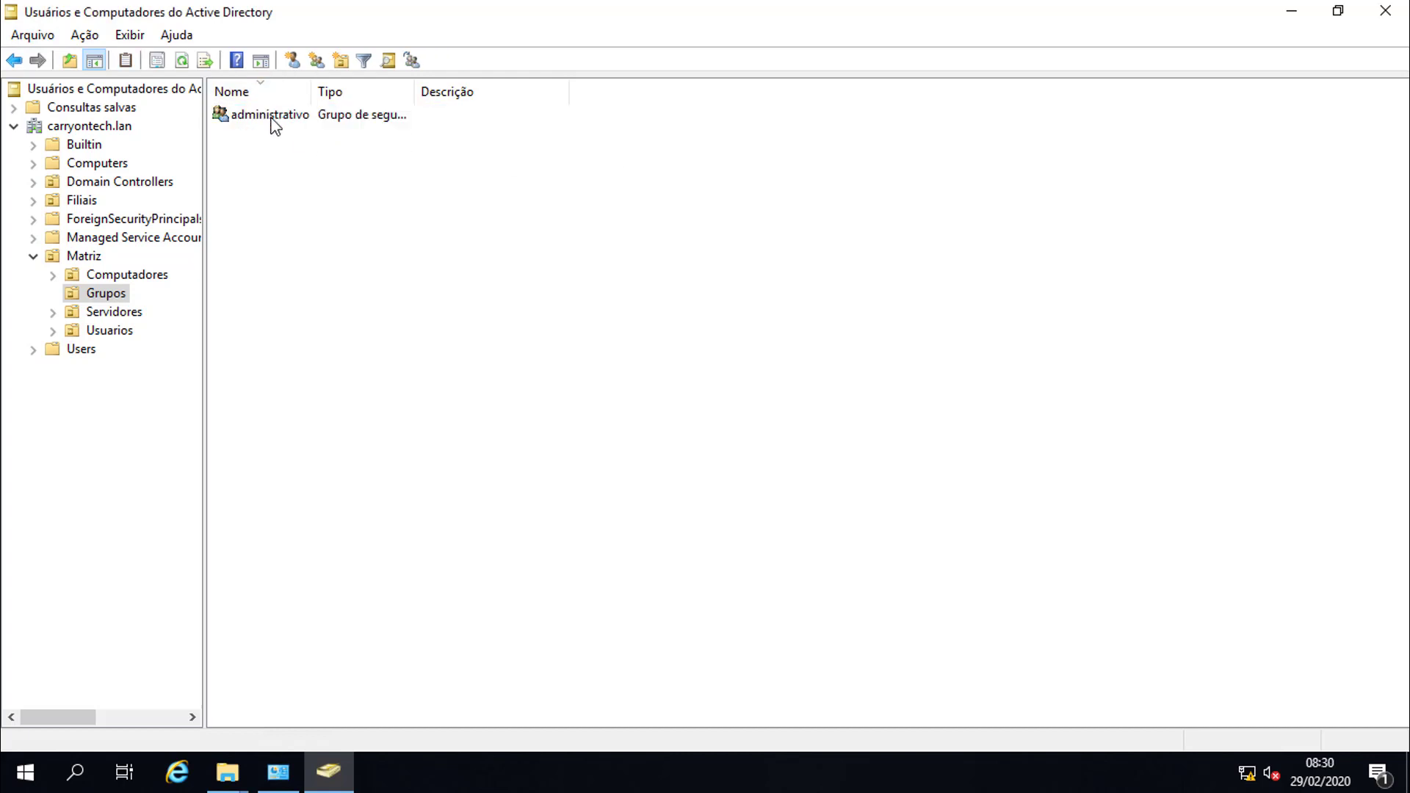
- Add a user to the administrativo group's members by entering and verifying the user's first name, and save the group
{"action": "double_click", "coordinate": [272, 115]}
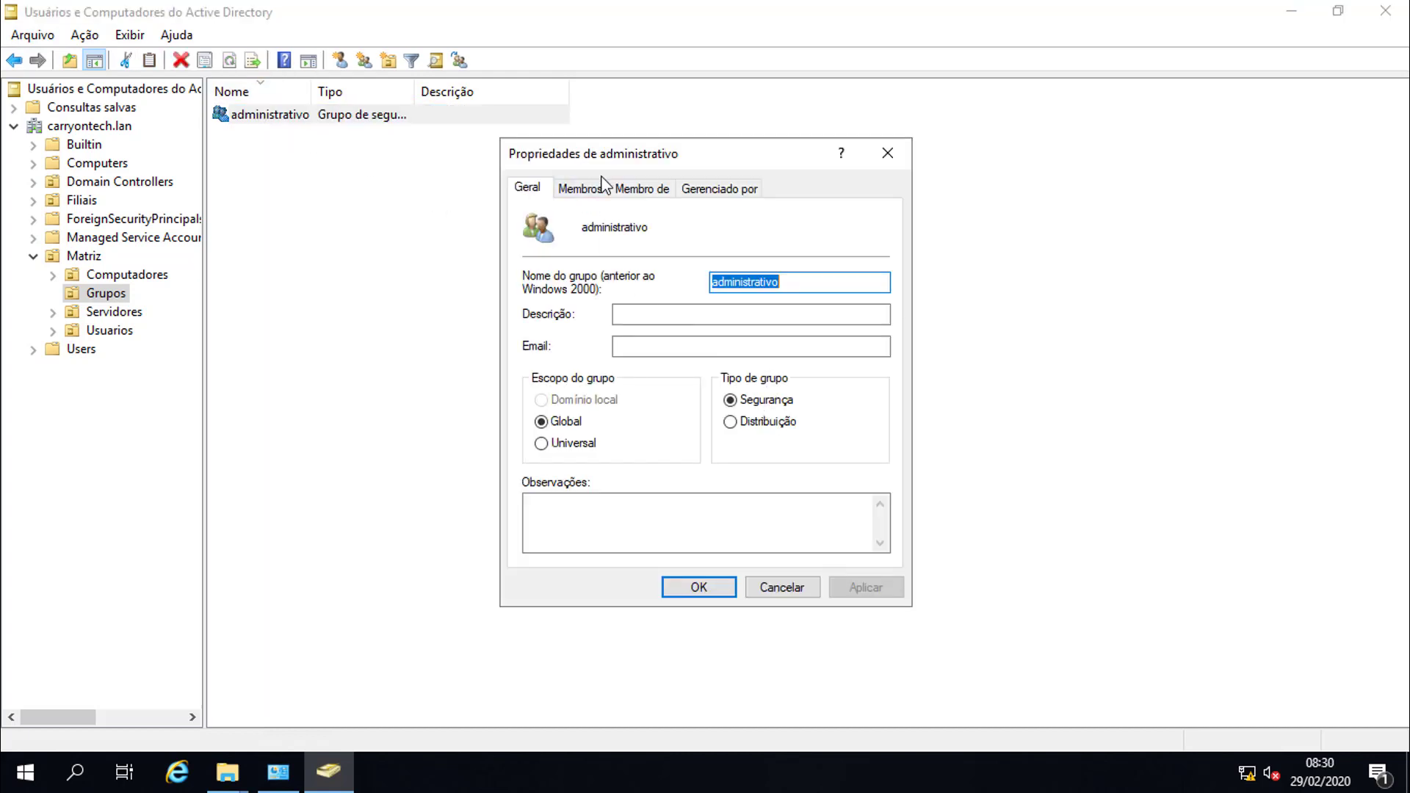
{"action": "left_click", "coordinate": [584, 191]}
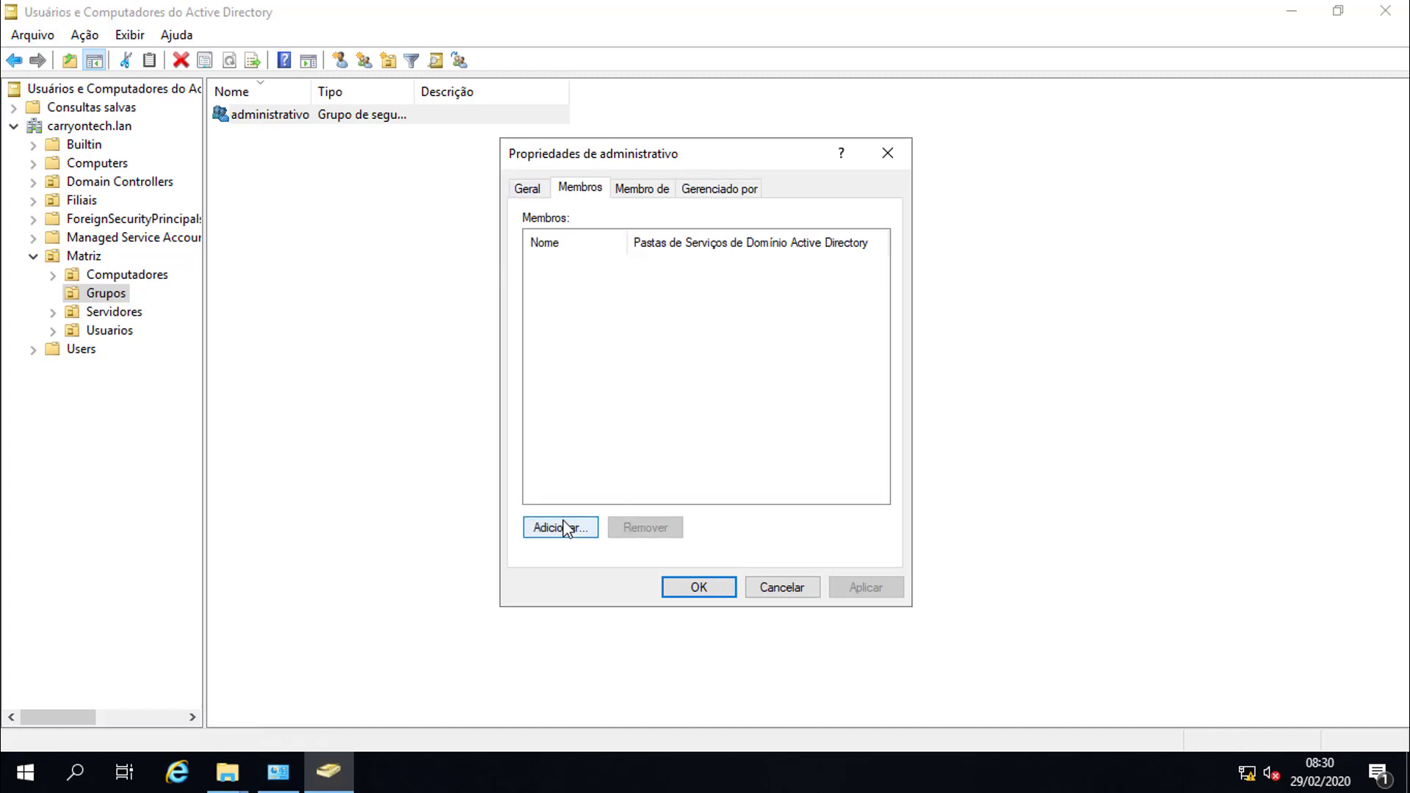
{"action": "left_click", "coordinate": [590, 528]}
{"action": "type", "text": "ana"}
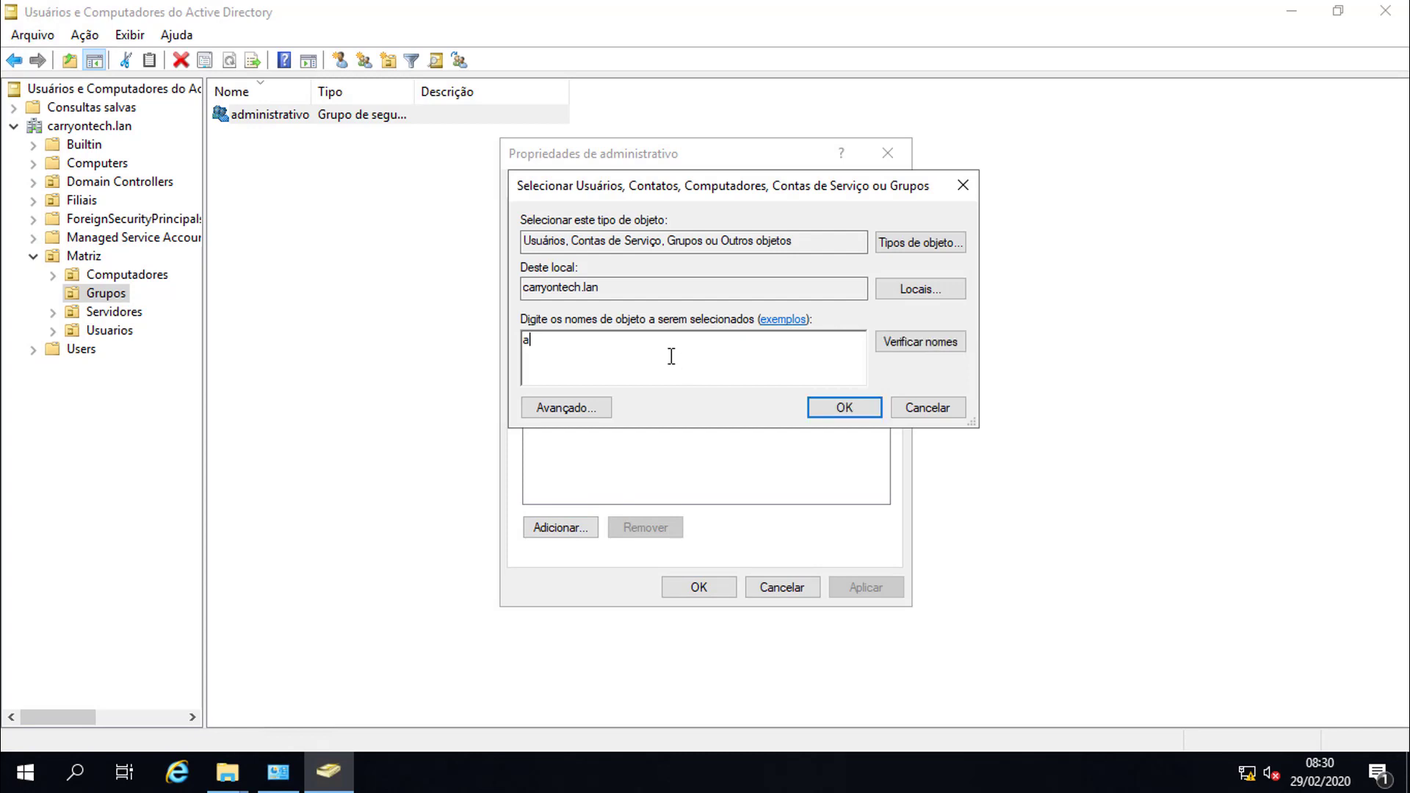
{"action": "left_click", "coordinate": [904, 343]}
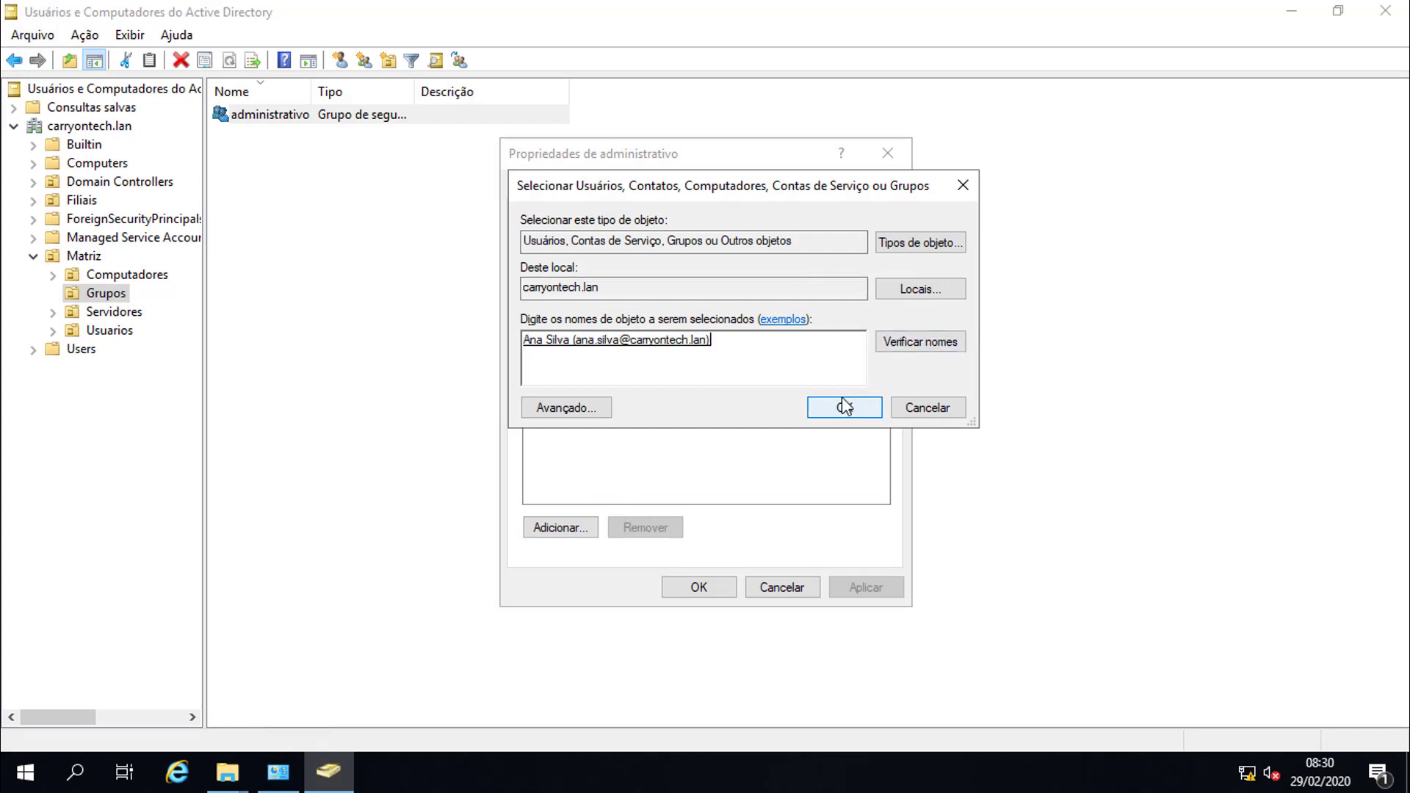
{"action": "left_click", "coordinate": [843, 404]}
{"action": "left_click", "coordinate": [867, 595]}
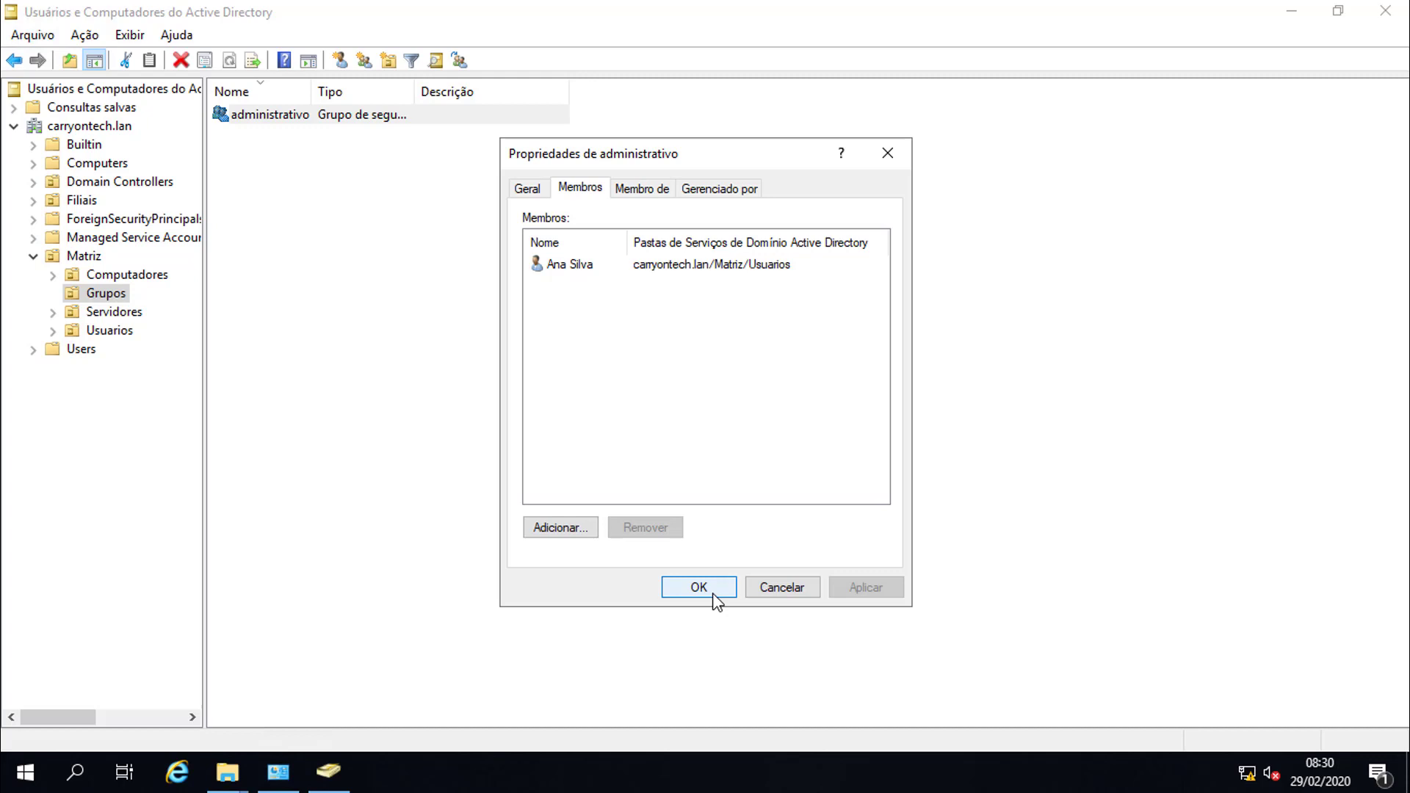
{"action": "left_click", "coordinate": [698, 588]}
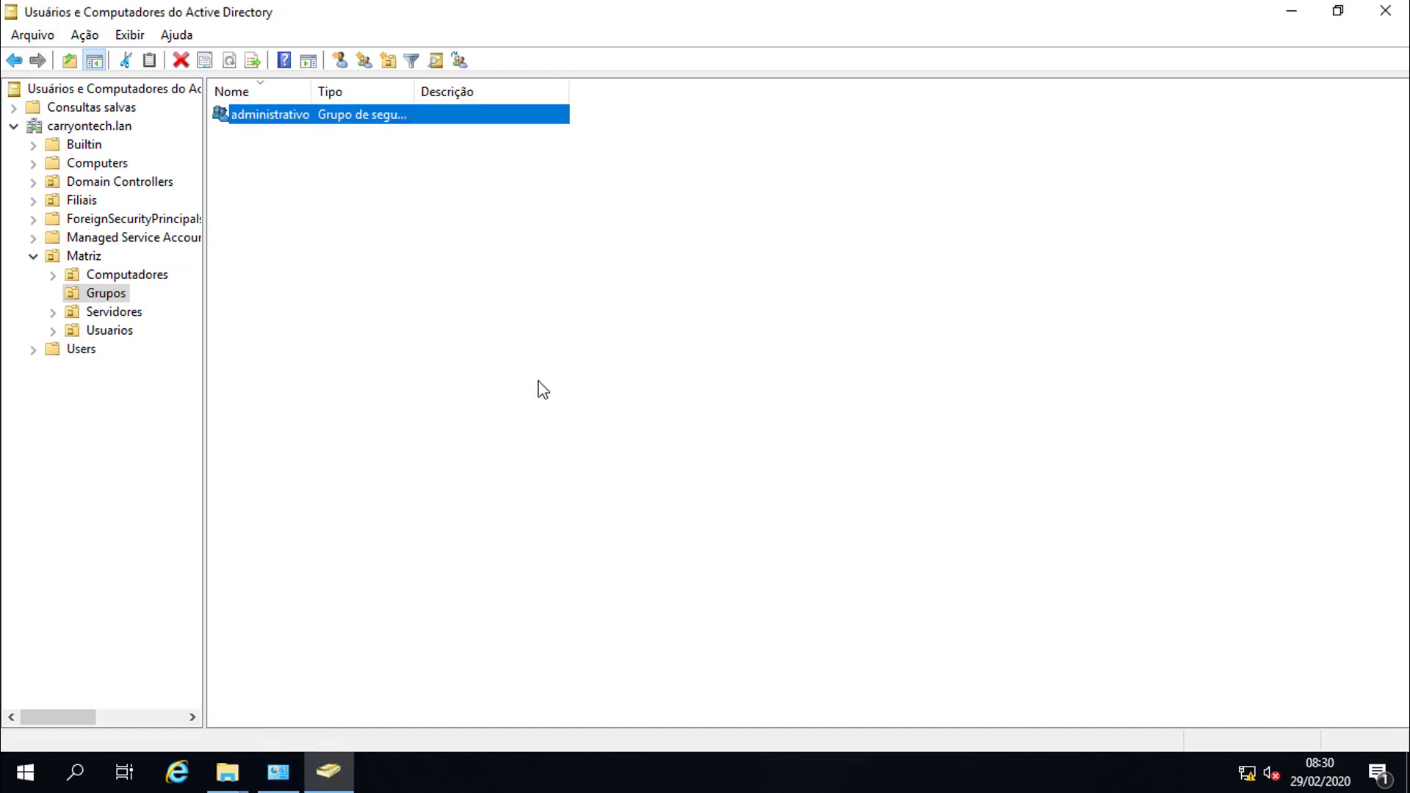
- Deselect the group and widen the Tipo column to show the full group type
{"action": "left_click", "coordinate": [539, 386]}
{"action": "left_click_drag", "start_coordinate": [414, 97], "coordinate": [533, 110]}
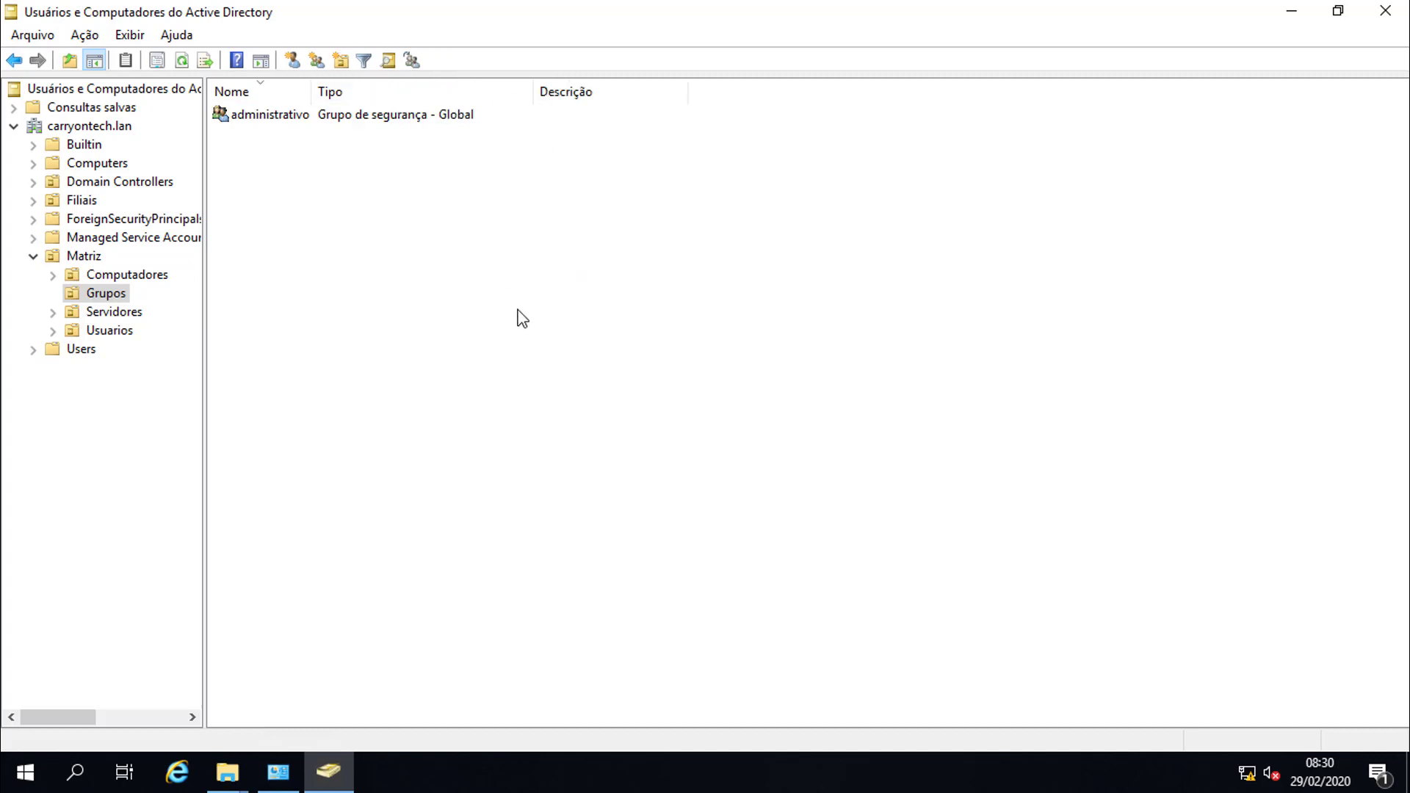